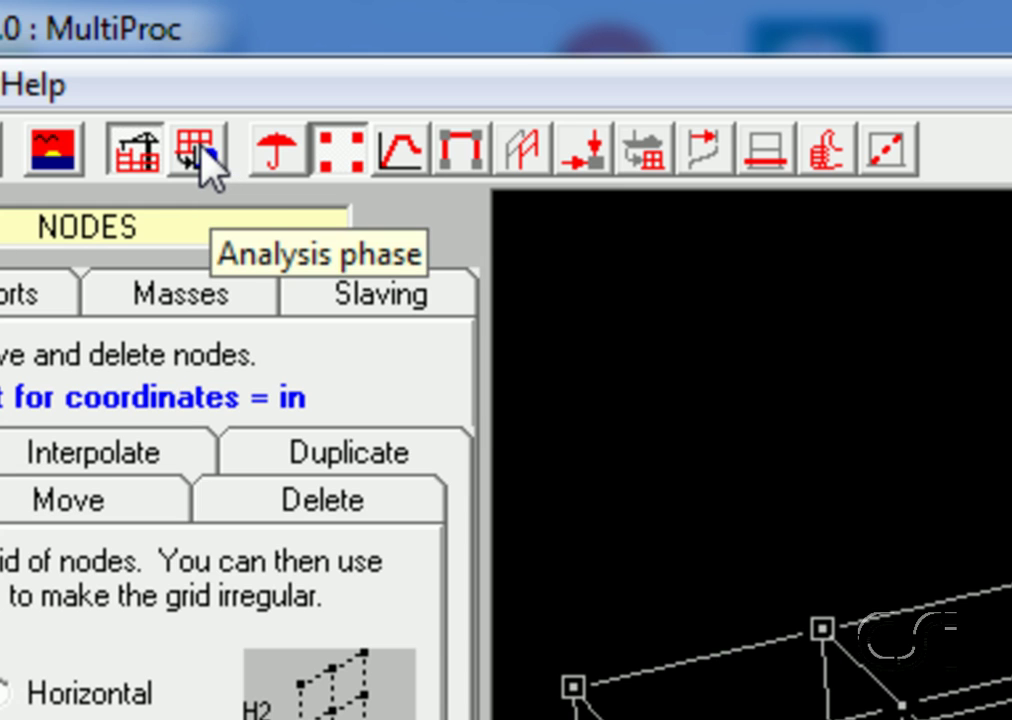
Step: Switch the model to the Analysis phase and bring up the Analysis Series settings
left_click(201, 152)
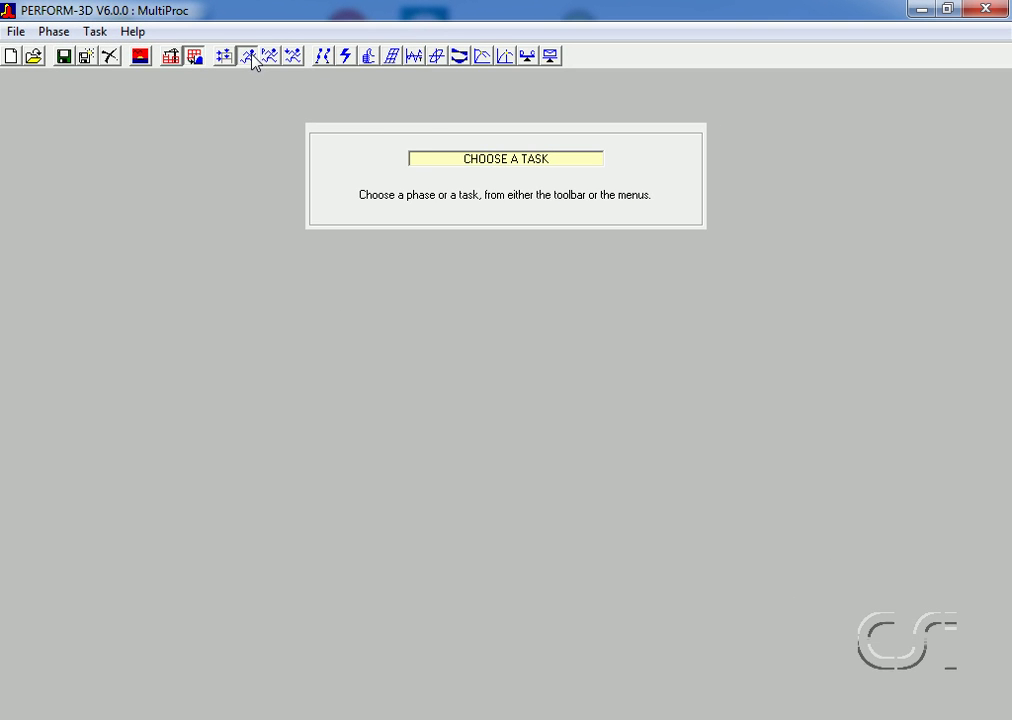
left_click(250, 58)
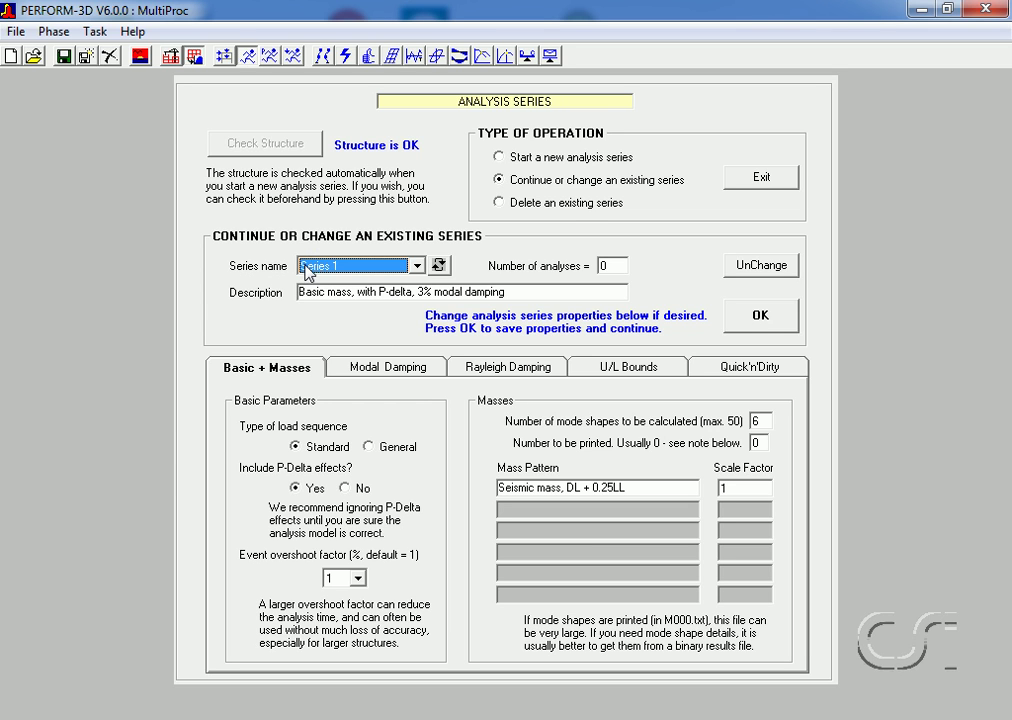
Step: Add Gravity DL + 0.25LL and NR Mulholland, 0.6g (following analysis 1) to Series 1, without running
left_click(761, 315)
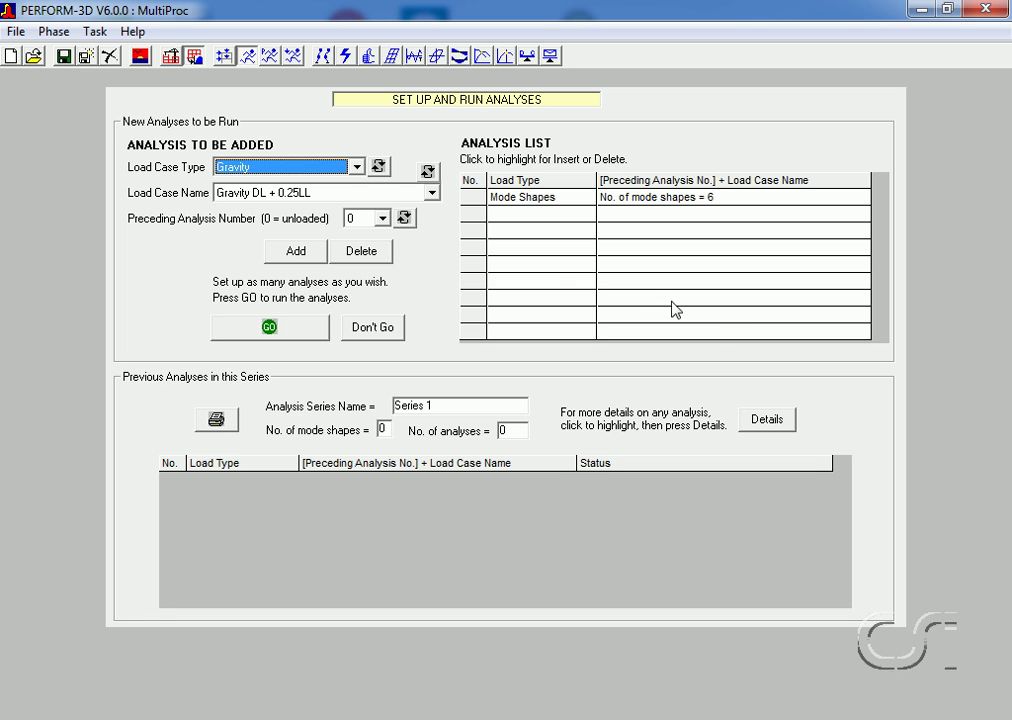
left_click(298, 252)
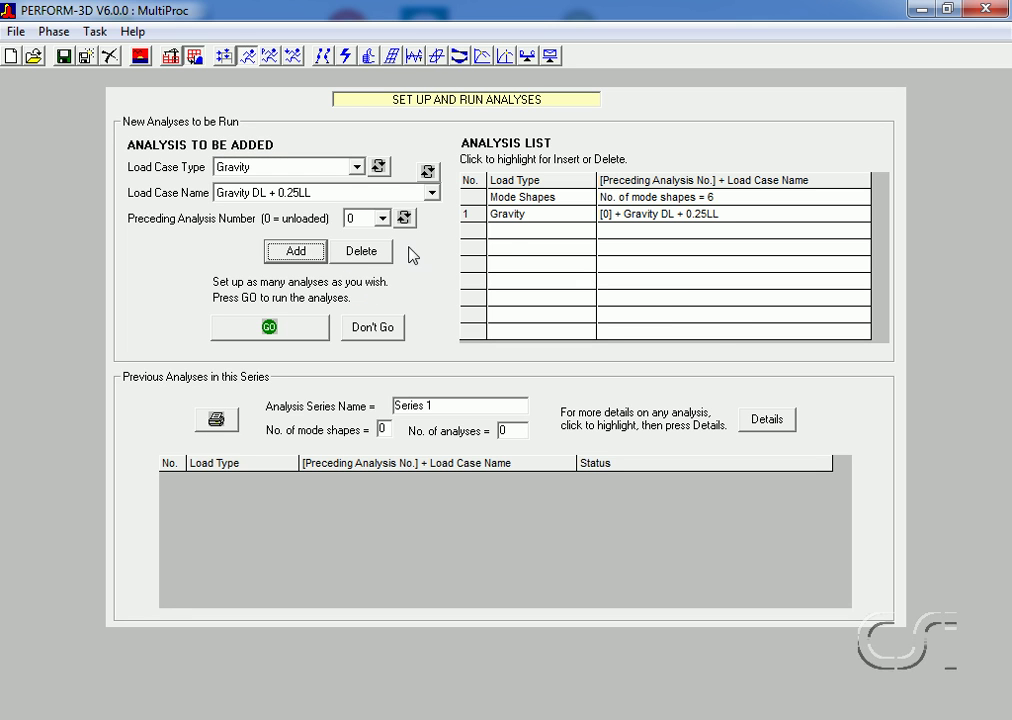
left_click(357, 167)
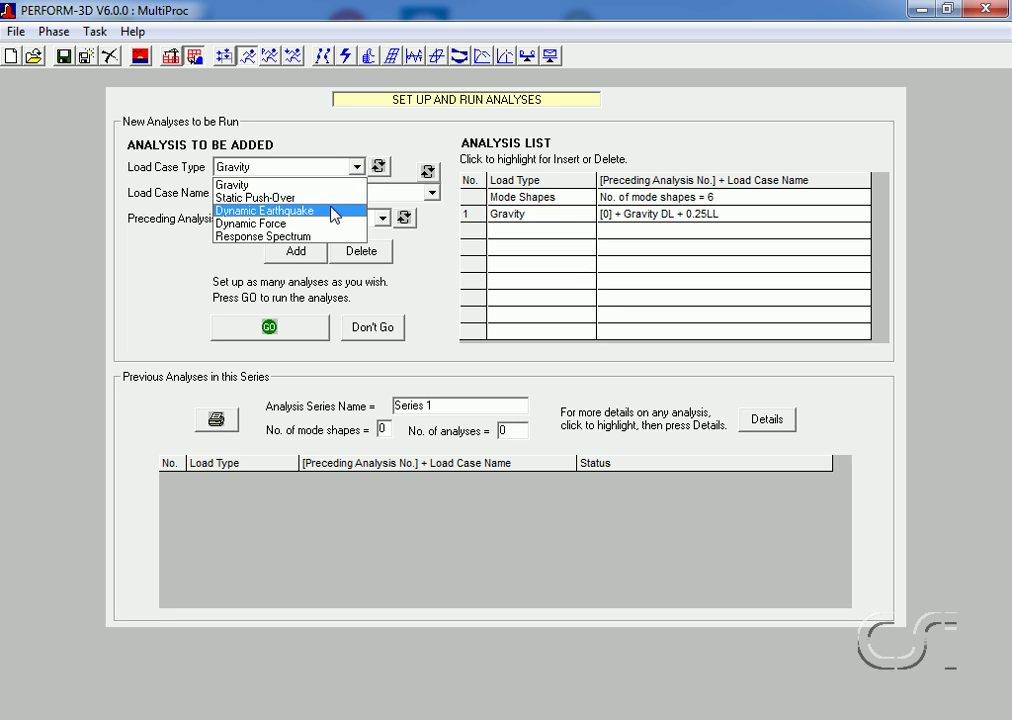
left_click(328, 210)
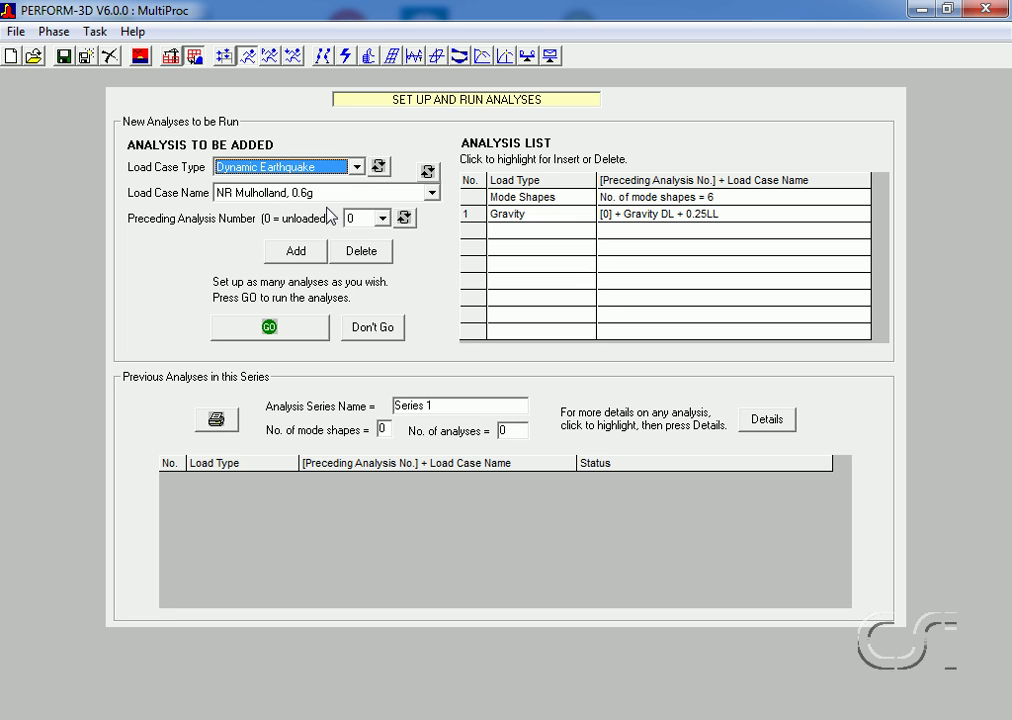
left_click(383, 218)
left_click(366, 249)
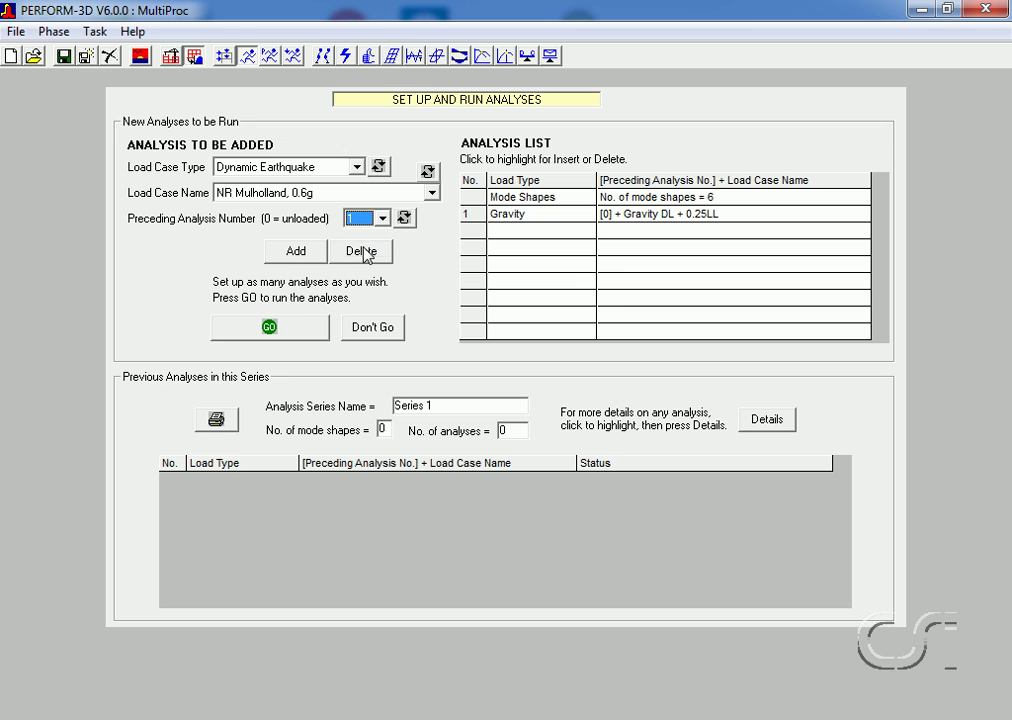
left_click(296, 251)
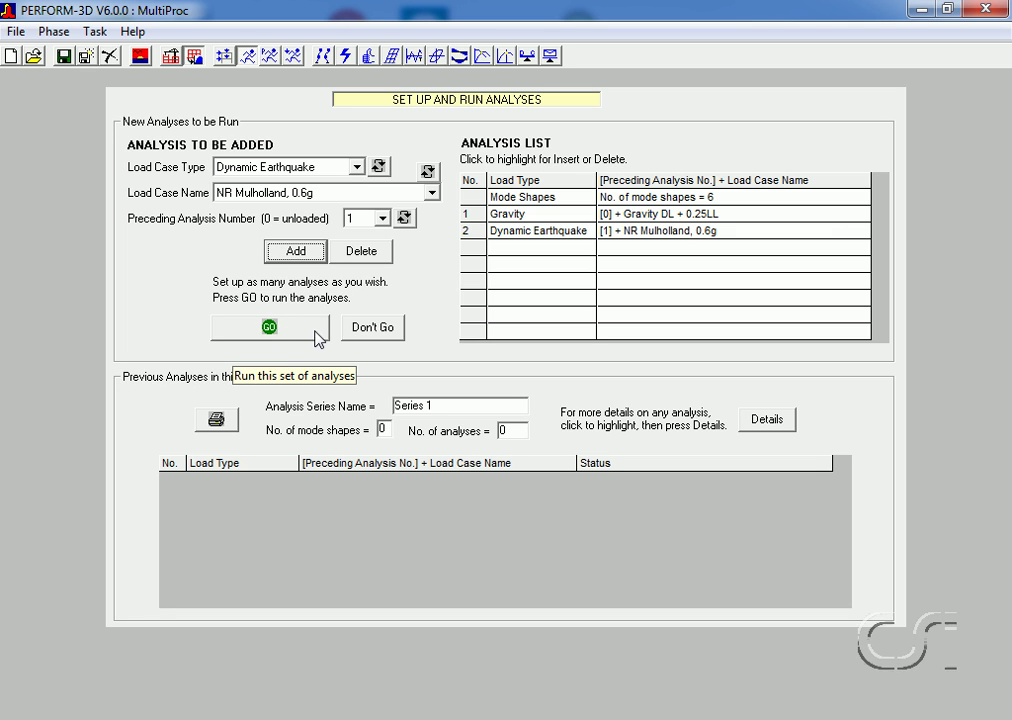
left_click(386, 330)
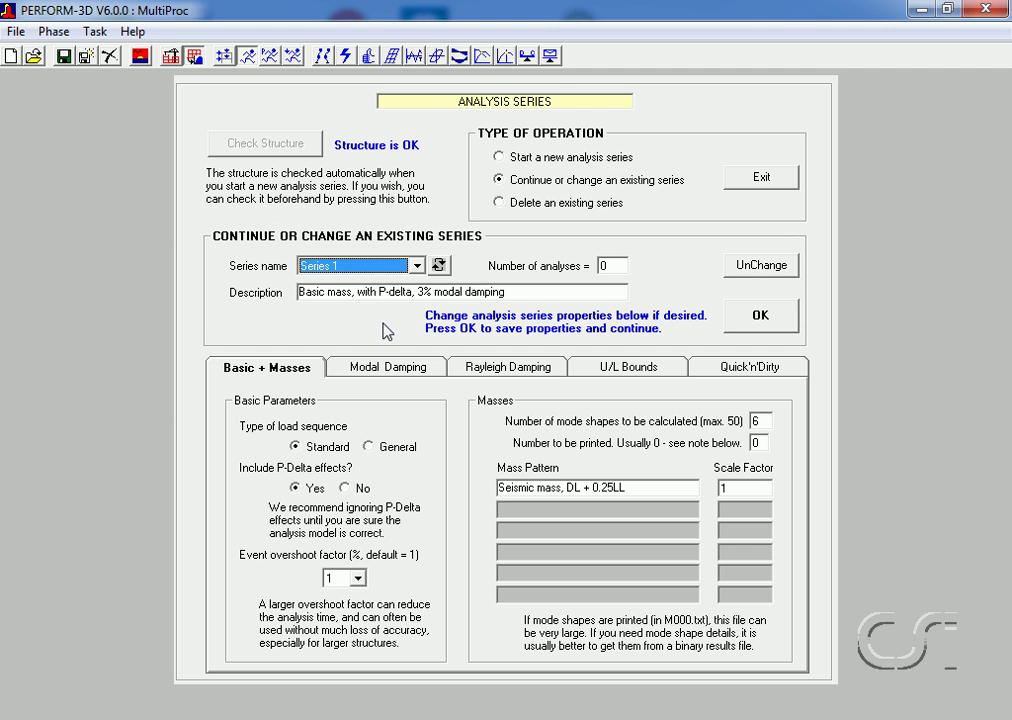
left_click(418, 268)
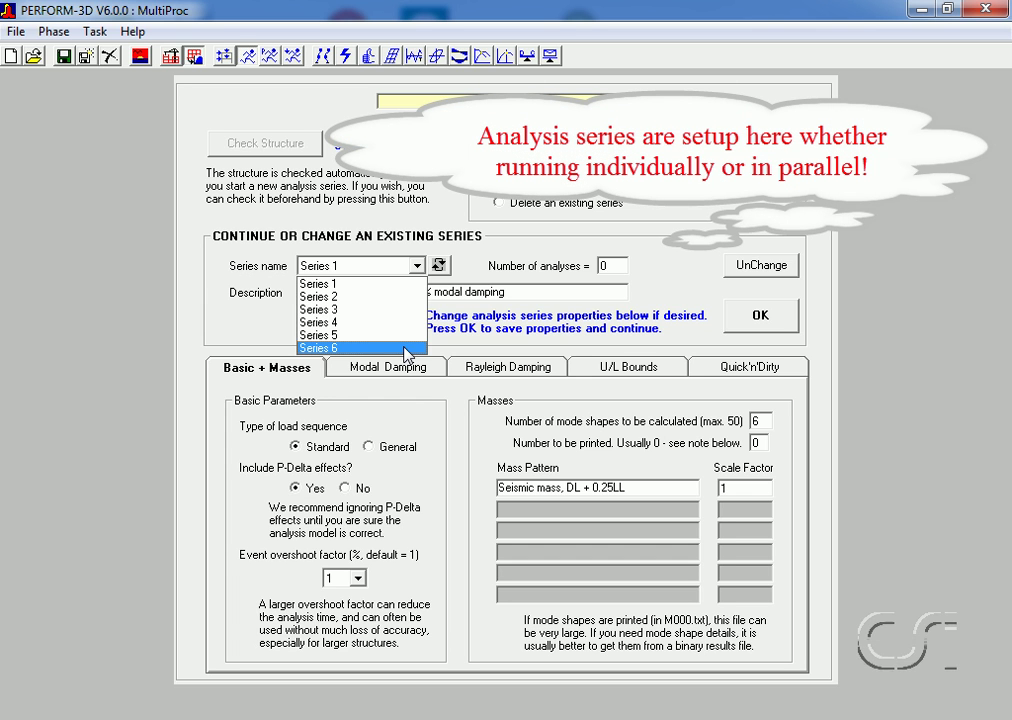
left_click(398, 285)
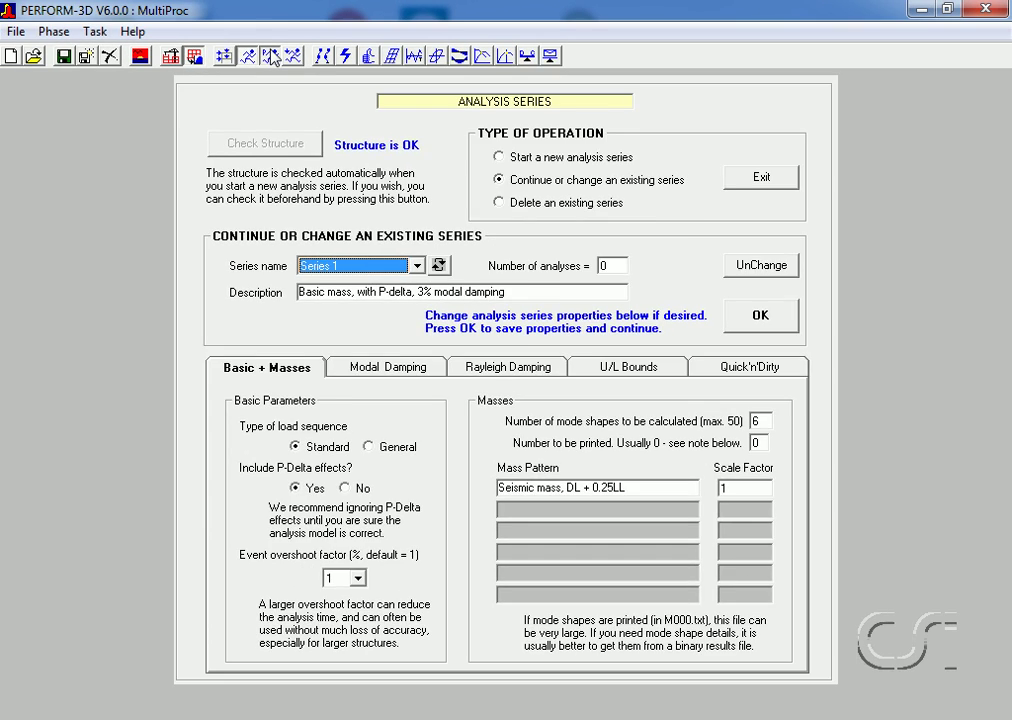
Step: In the parallel run setup, inspect Series 2–4's earthquake cases and tick Series 1
left_click(278, 200)
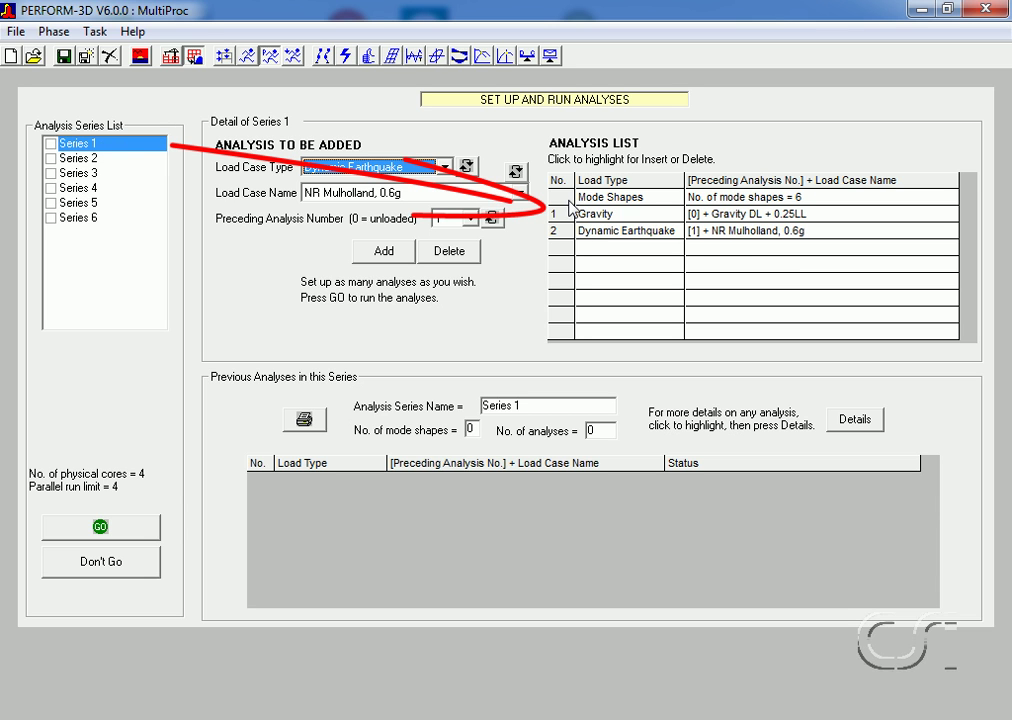
left_click(92, 159)
left_click(92, 174)
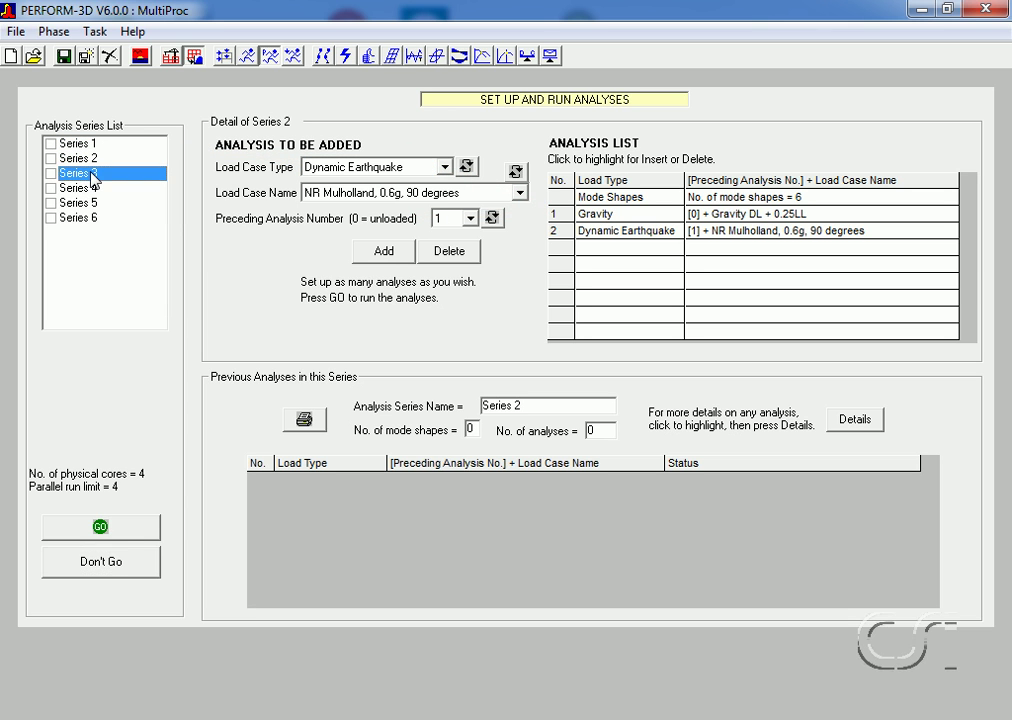
left_click(94, 189)
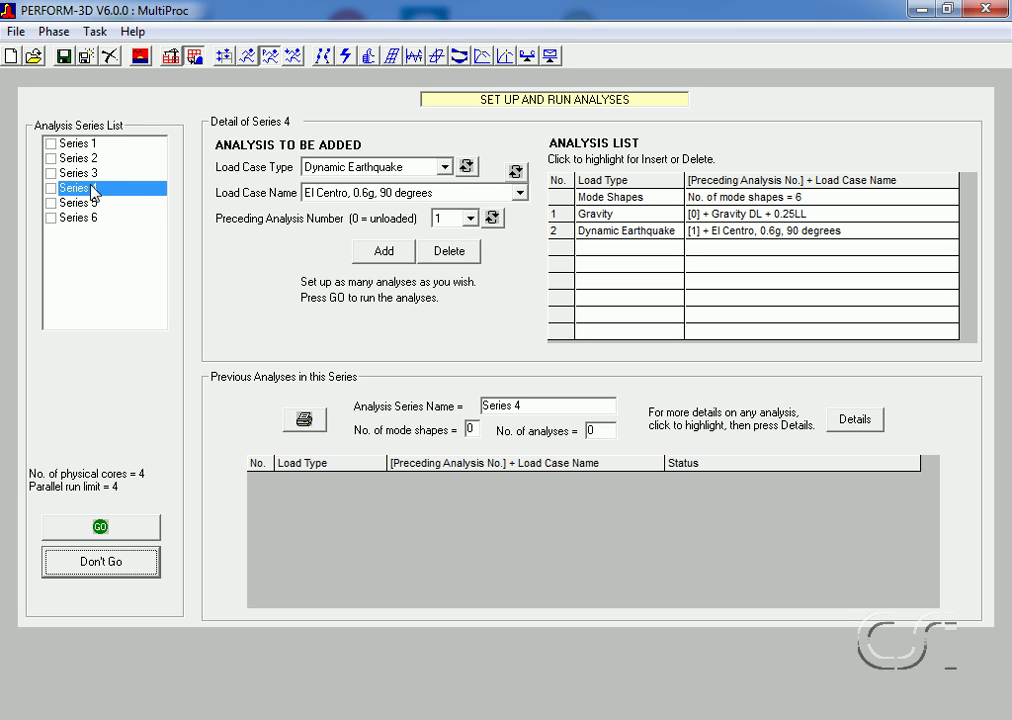
left_click(51, 144)
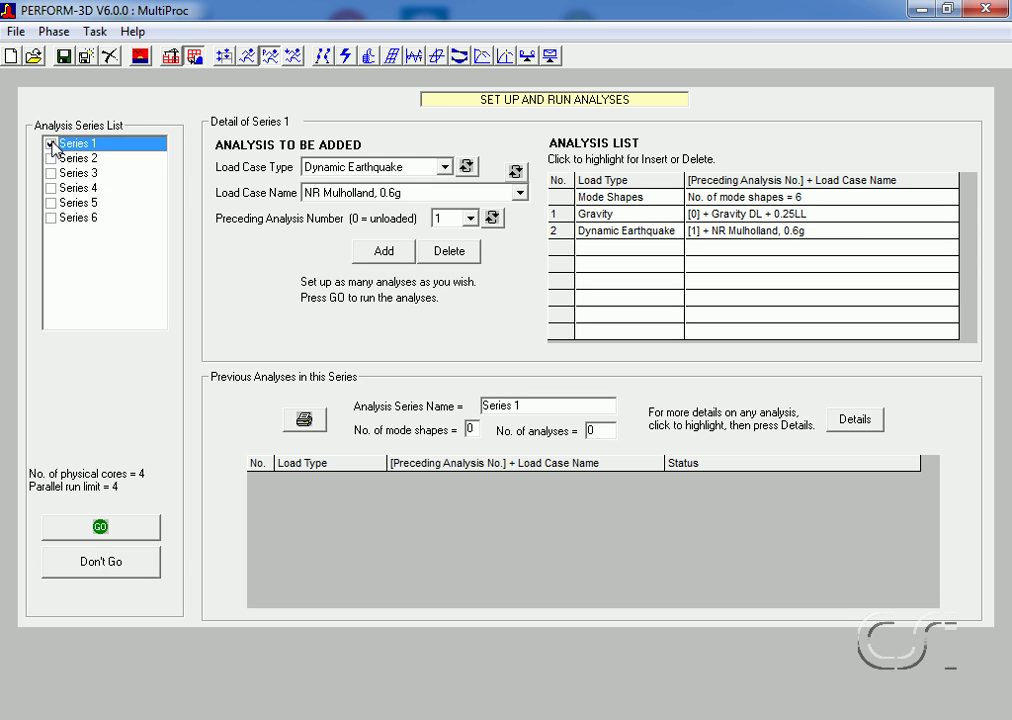
Step: Tick Series 2, 3, 4, 5 and 6 in the Analysis Series List
left_click(51, 158)
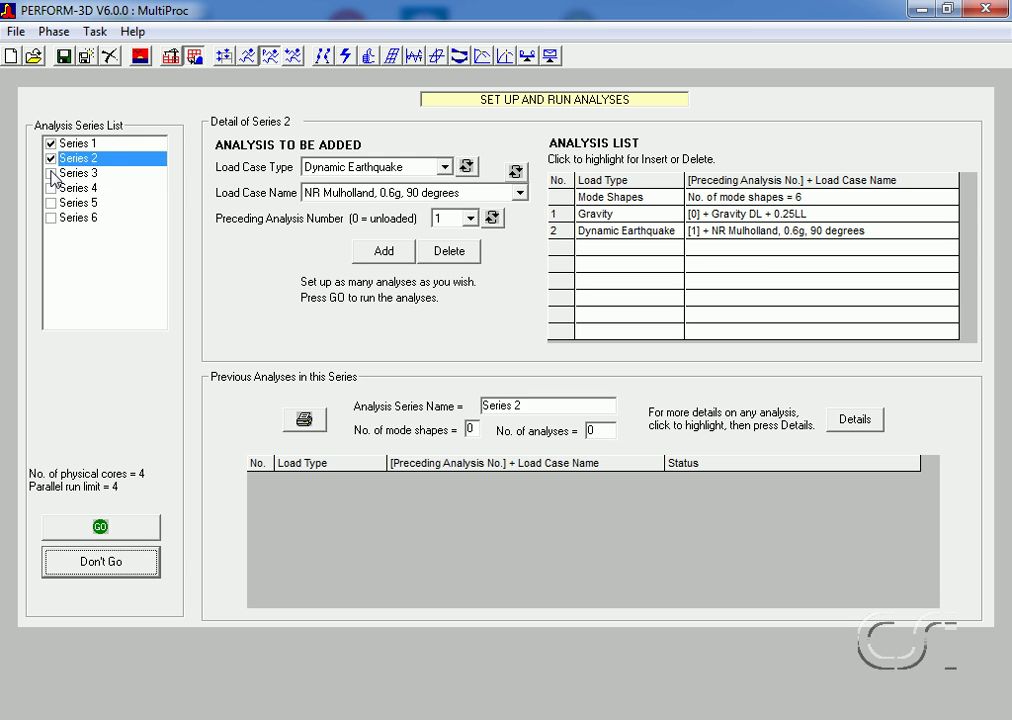
left_click(51, 173)
left_click(51, 188)
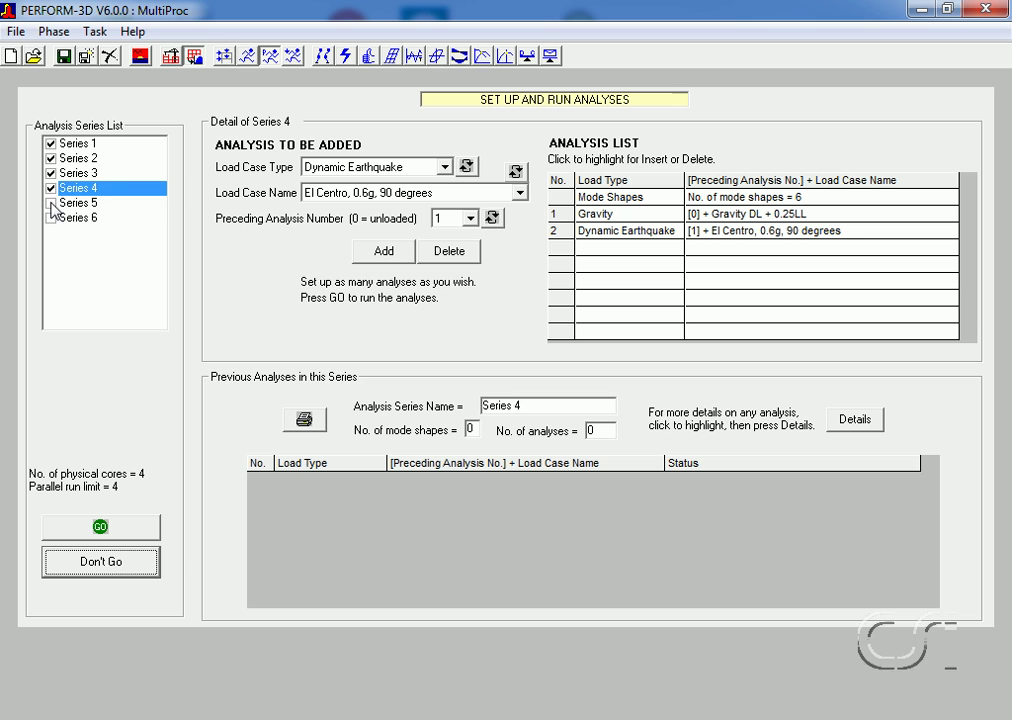
left_click(51, 203)
left_click(51, 218)
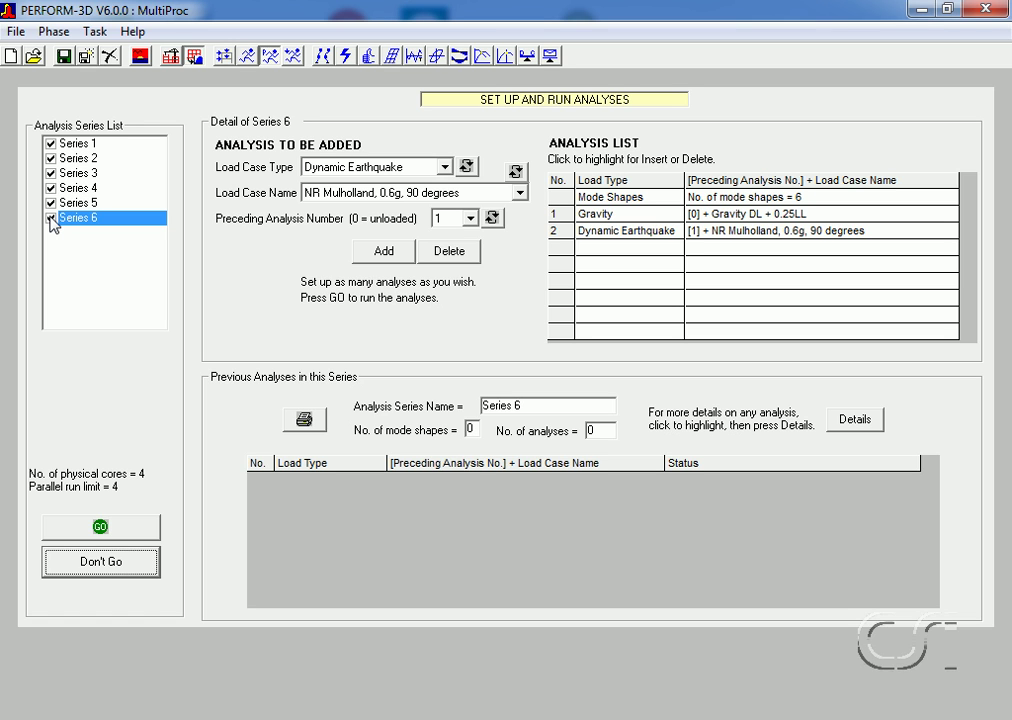
Step: Run the six ticked series in parallel and close the progress report once all show DONE
left_click(80, 533)
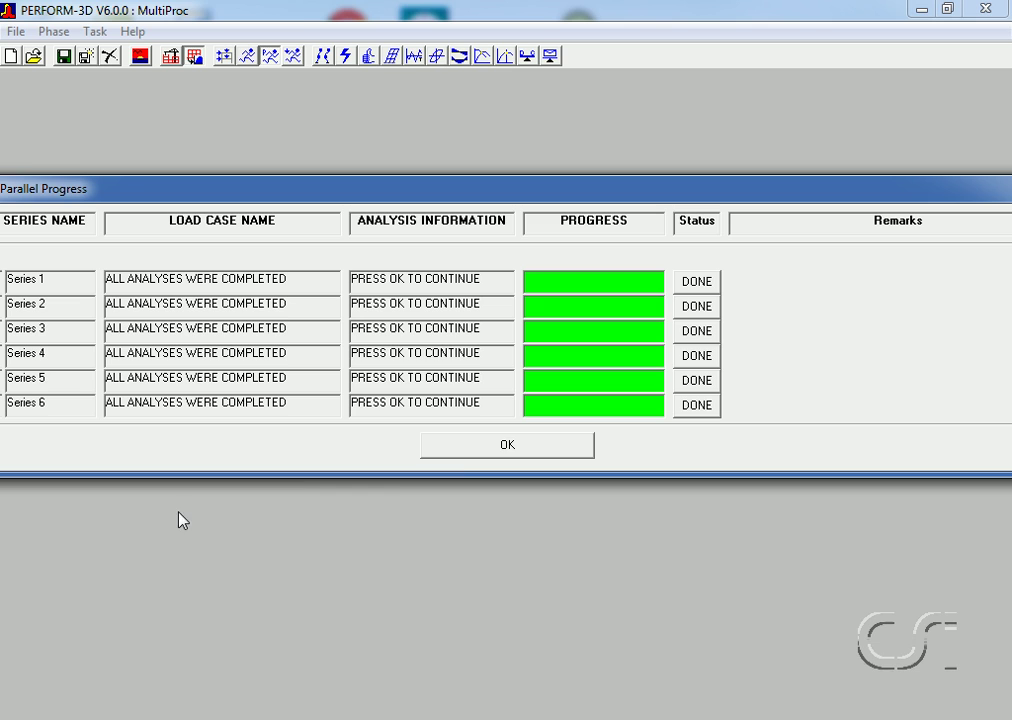
left_click(515, 449)
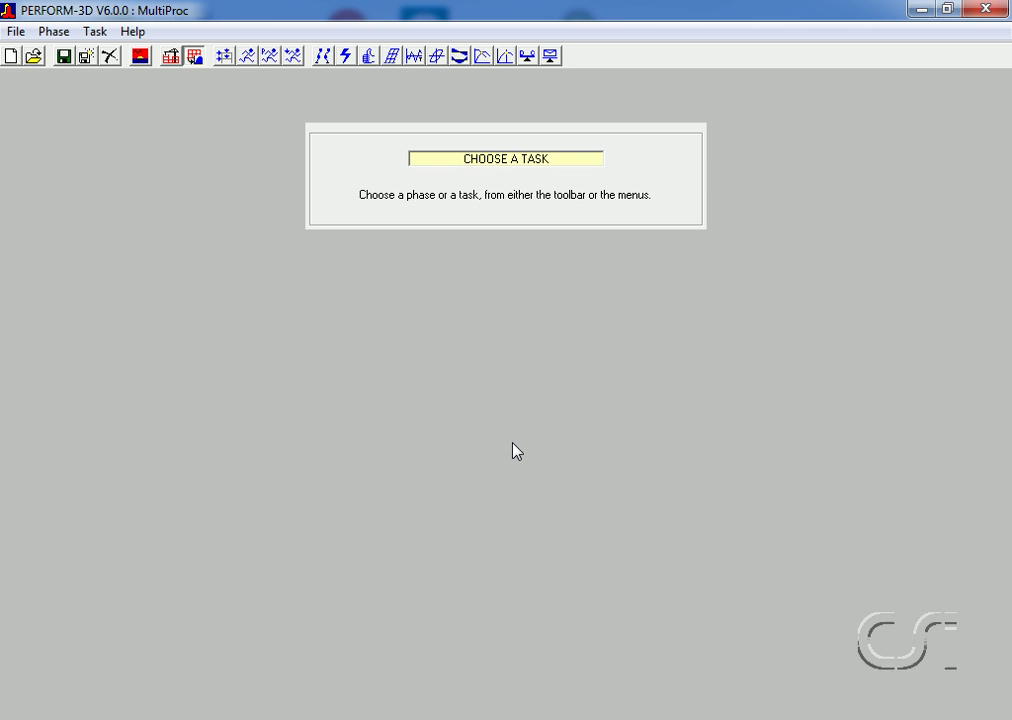
Step: Reopen the run setup and inspect Series 2 through 6, then return to Series 1
left_click(270, 57)
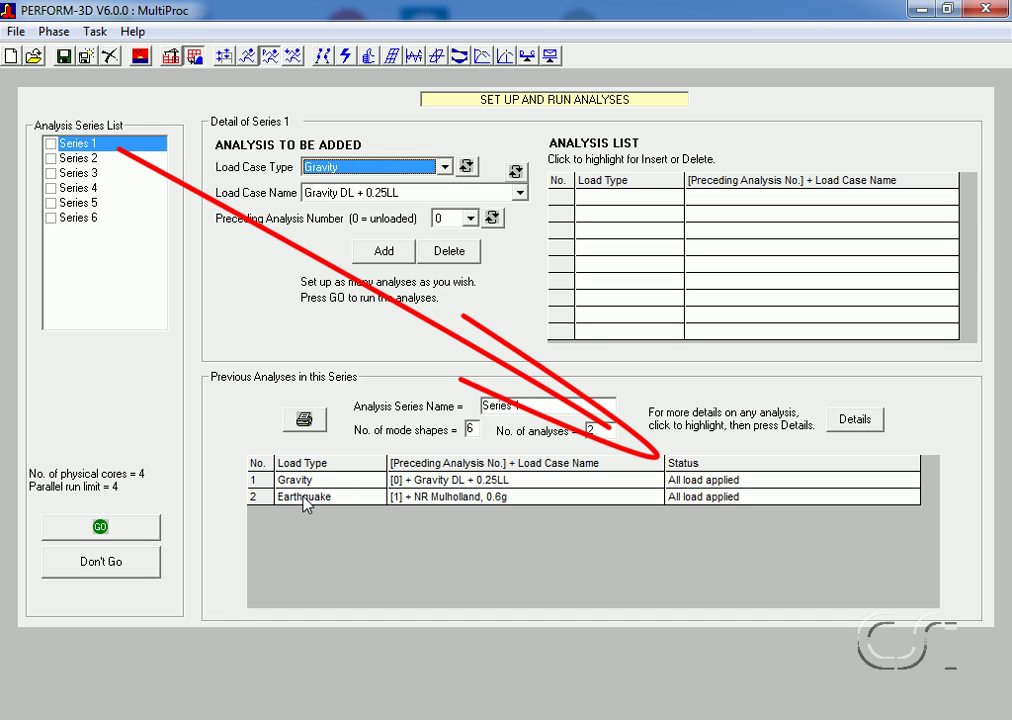
left_click(87, 158)
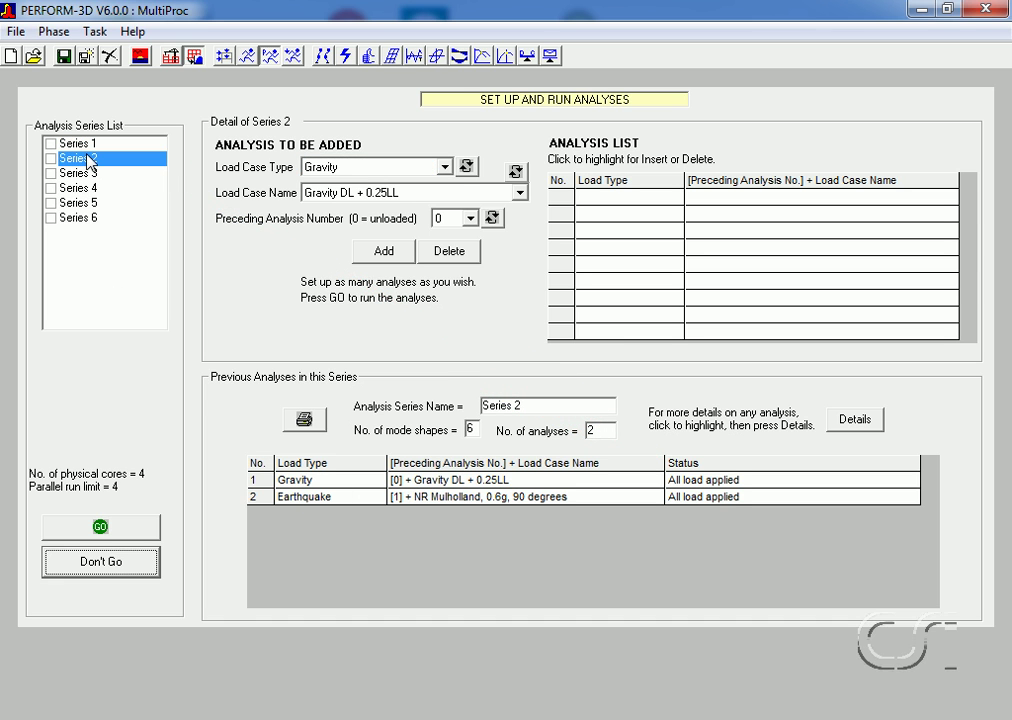
left_click(80, 173)
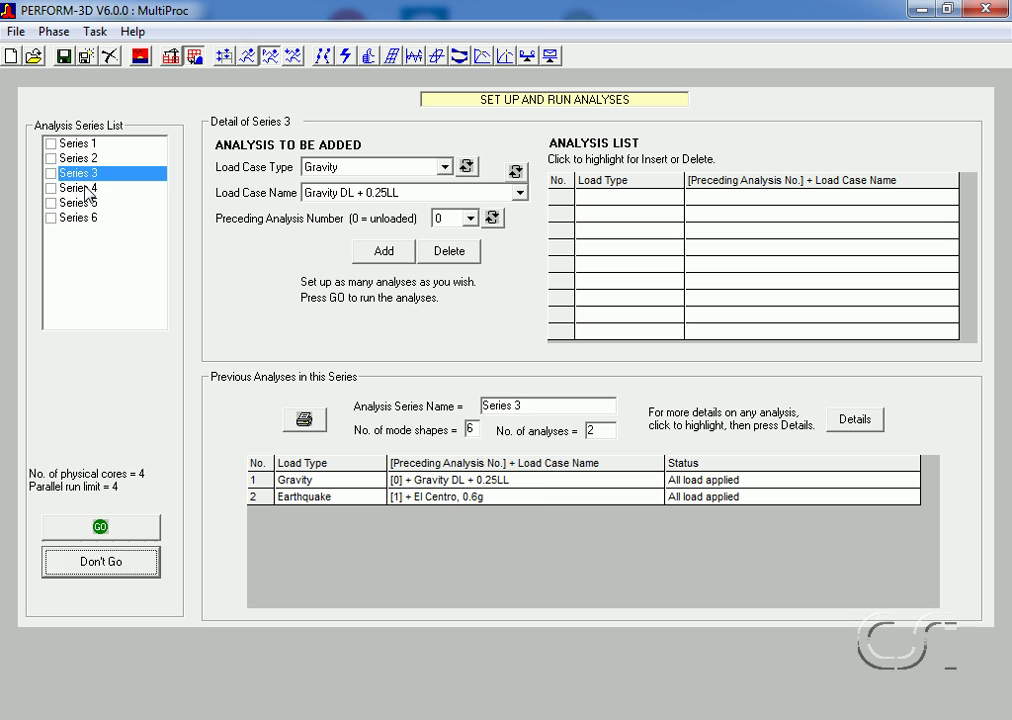
left_click(86, 189)
left_click(78, 203)
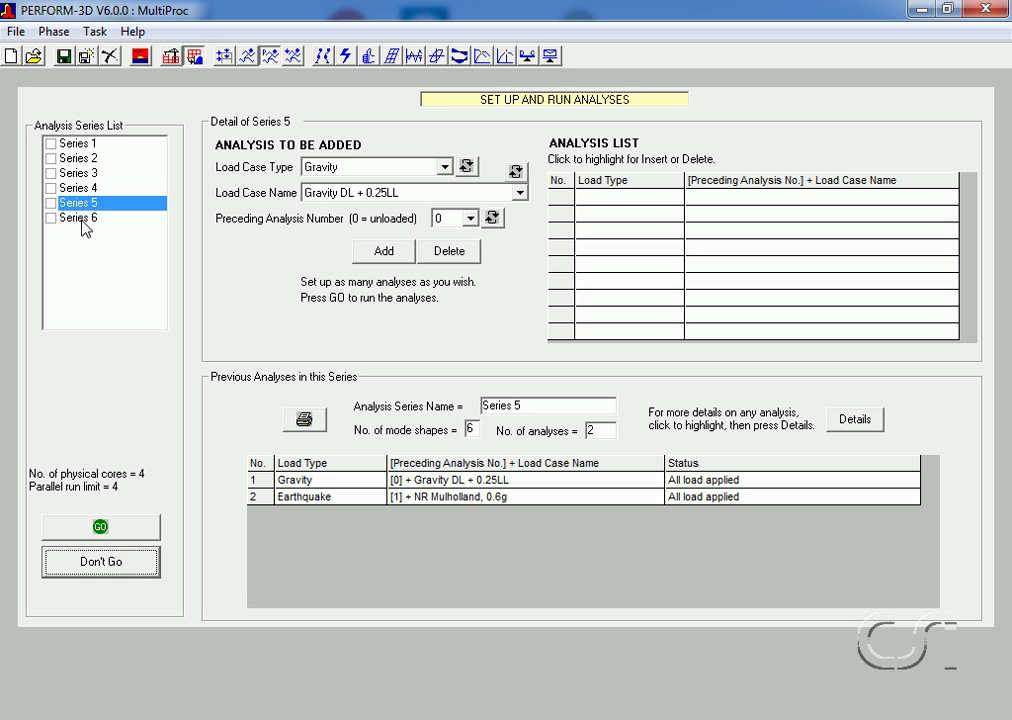
left_click(82, 221)
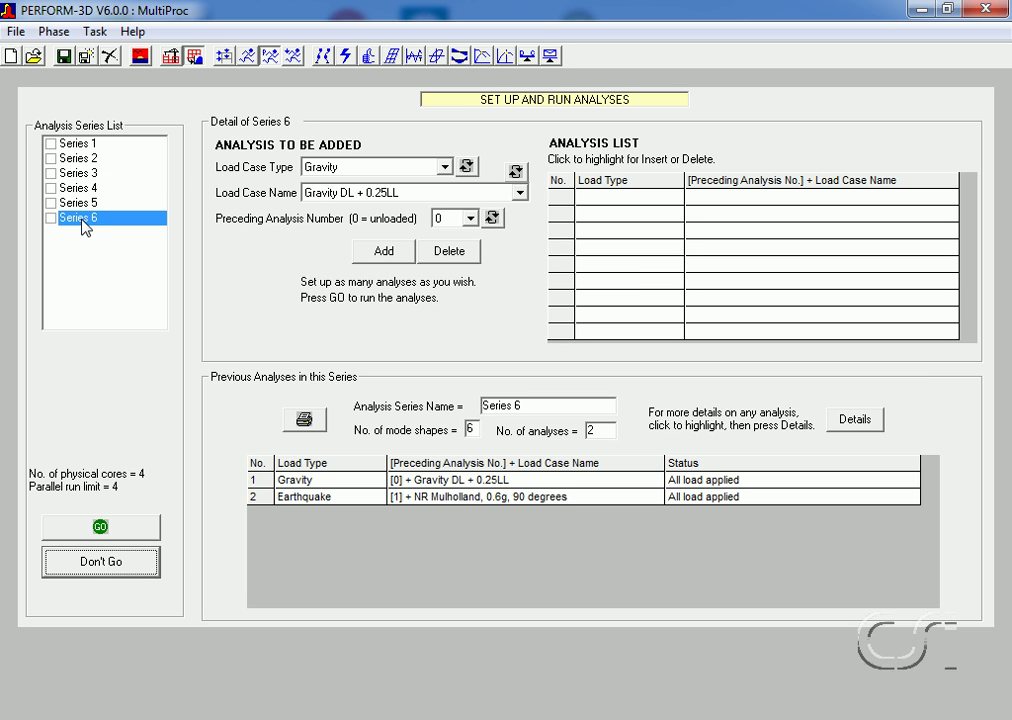
left_click(50, 148)
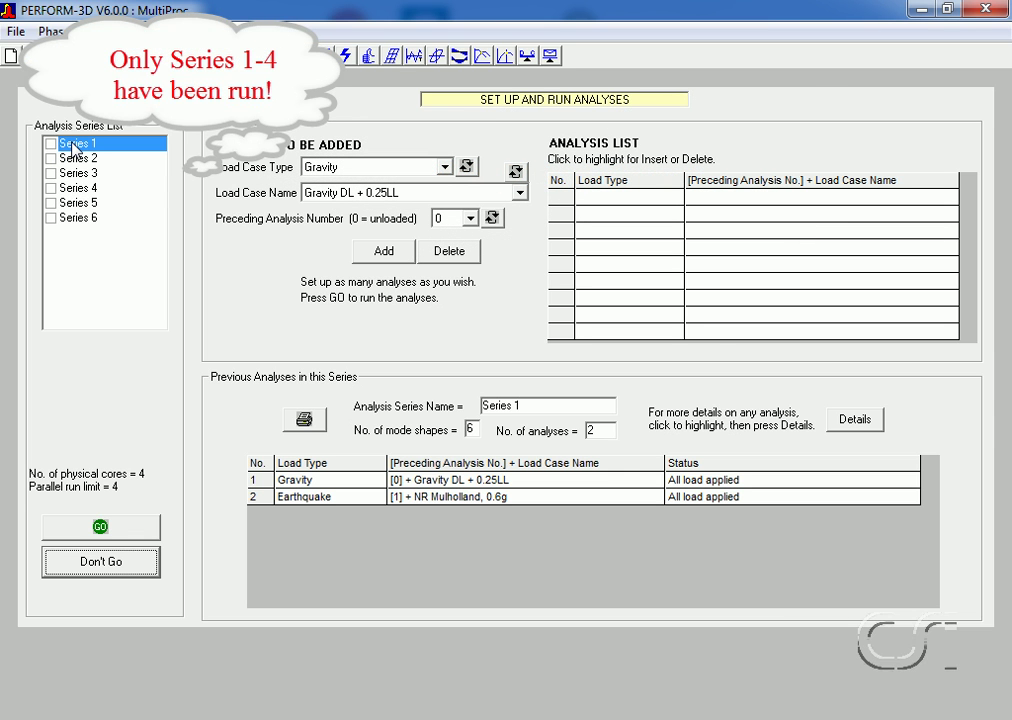
Step: Recheck Series 2, 3 and 4's completed analyses, ending on unrun Series 5
left_click(72, 158)
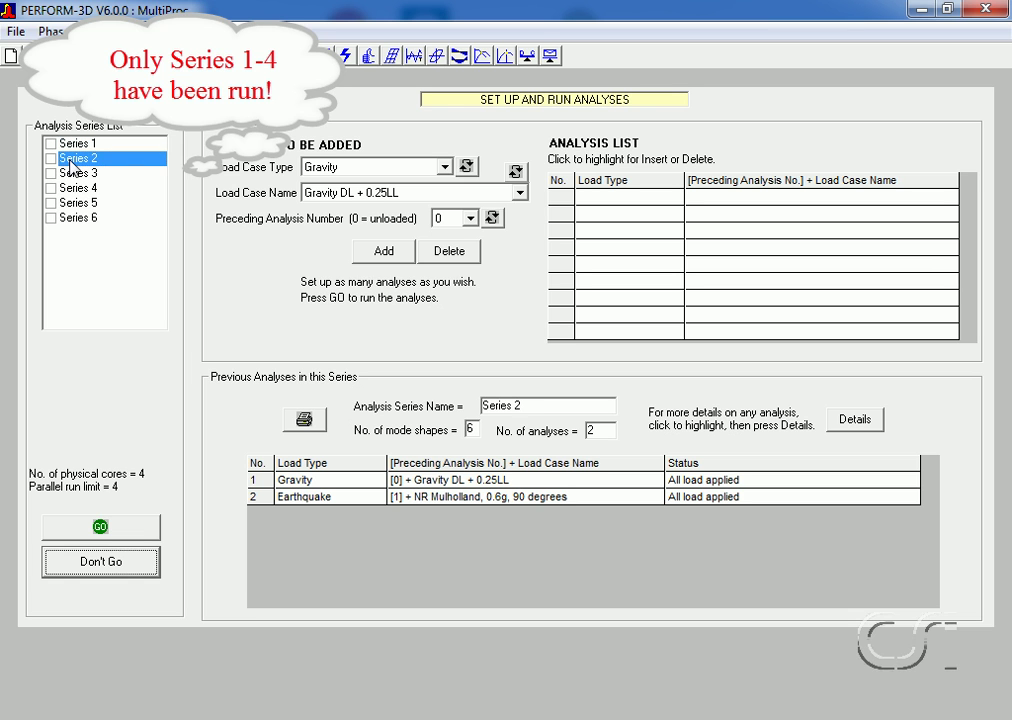
left_click(70, 174)
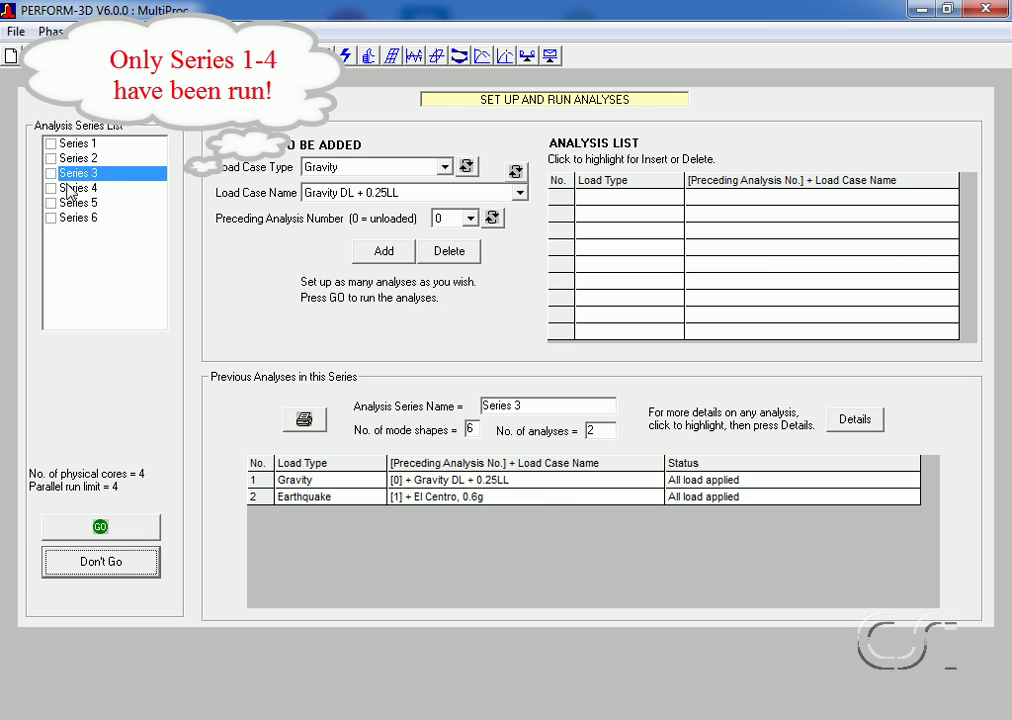
left_click(68, 189)
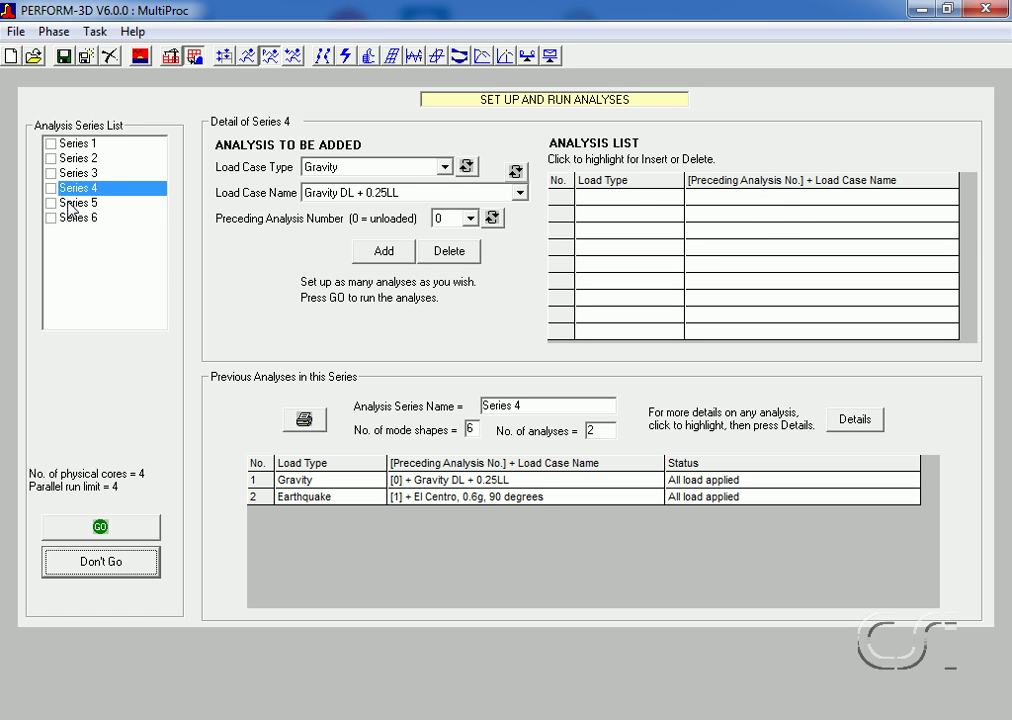
left_click(69, 203)
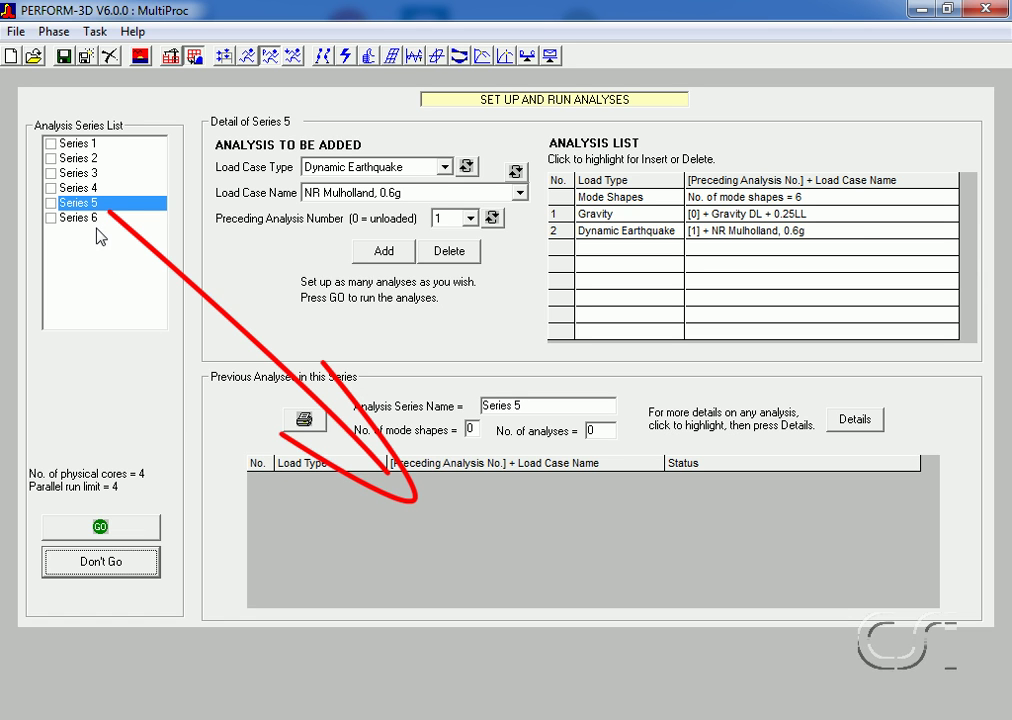
Step: Show Series 6 with its unrun Gravity and NR Mulholland, 0.6g, 90 degrees analyses
left_click(95, 219)
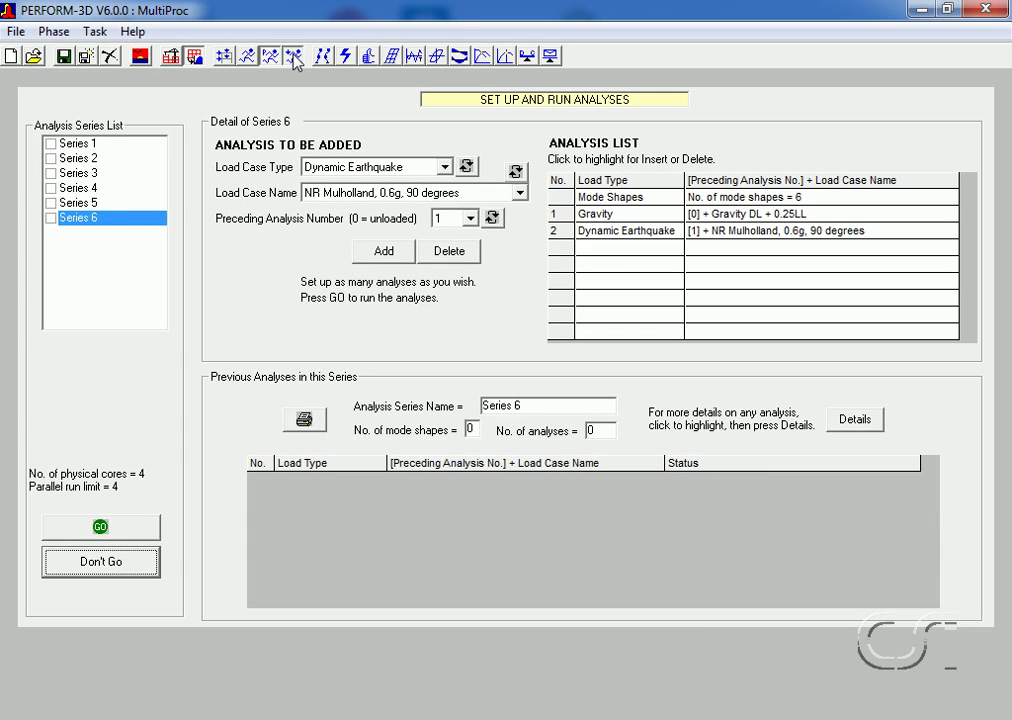
left_click(317, 104)
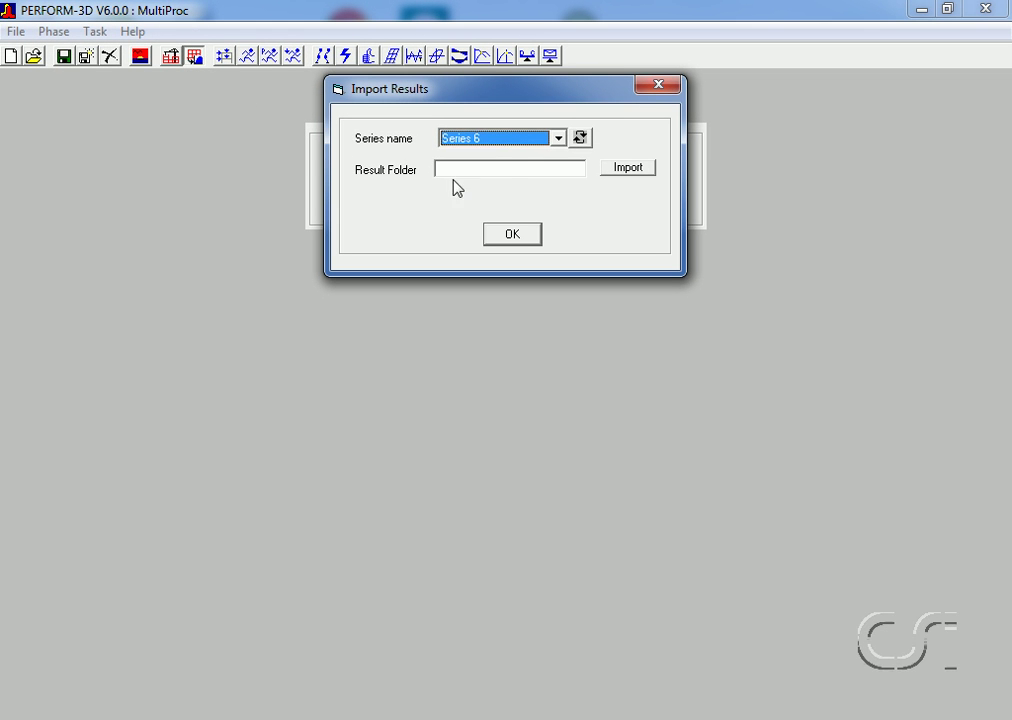
Step: Choose Series 5 and import its results from the E:\Computer_2\MultiProc folder
left_click(525, 144)
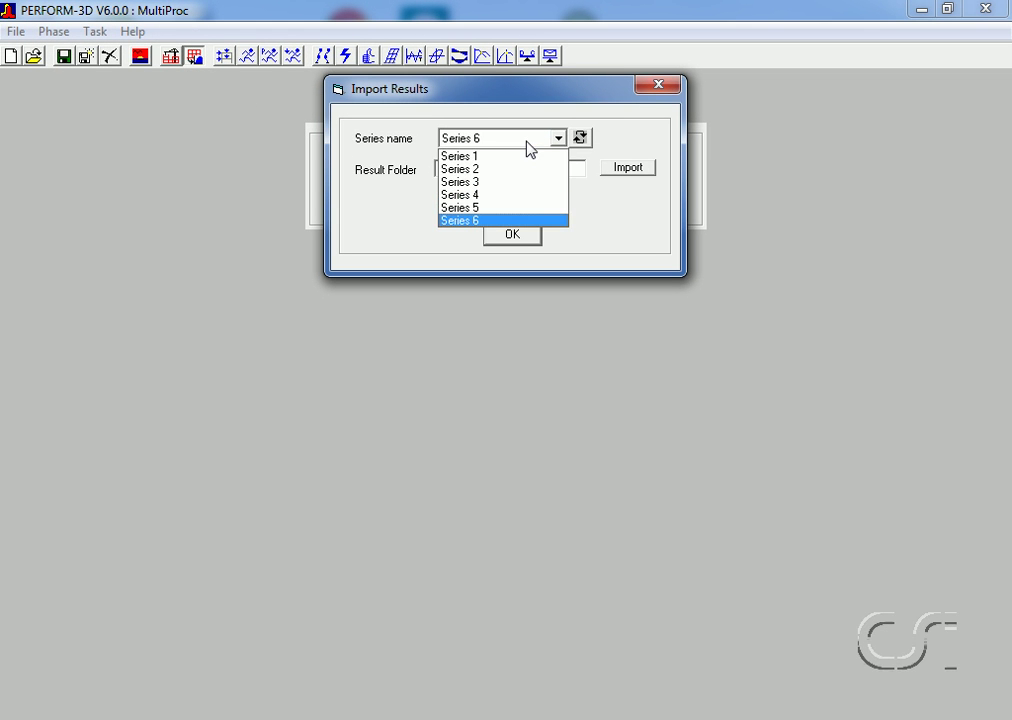
left_click(468, 208)
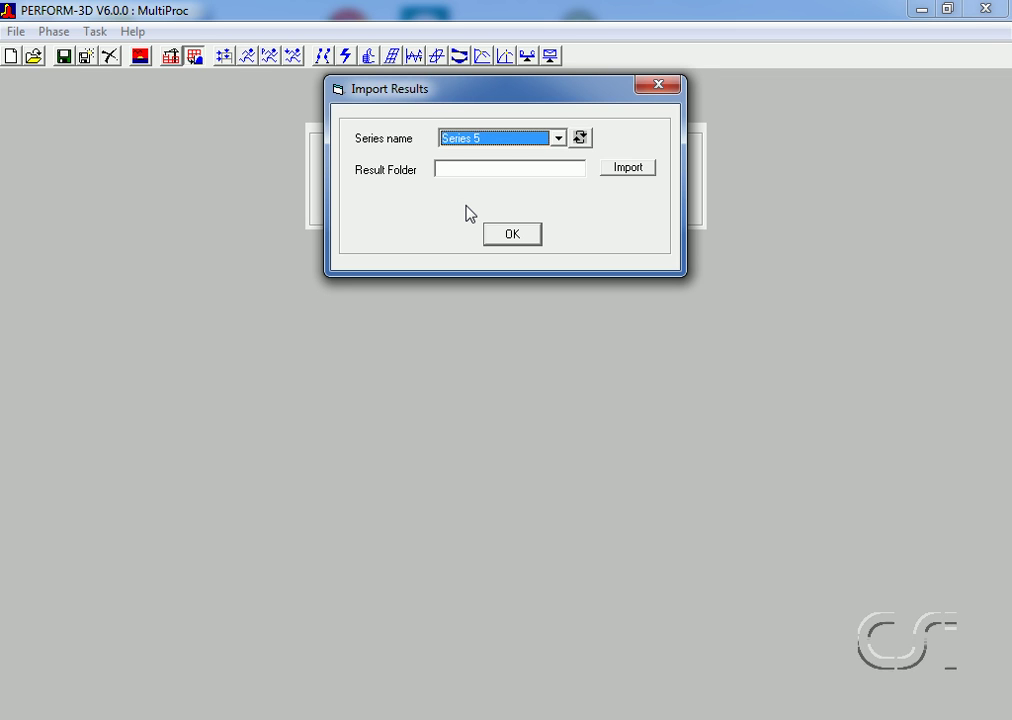
left_click(624, 169)
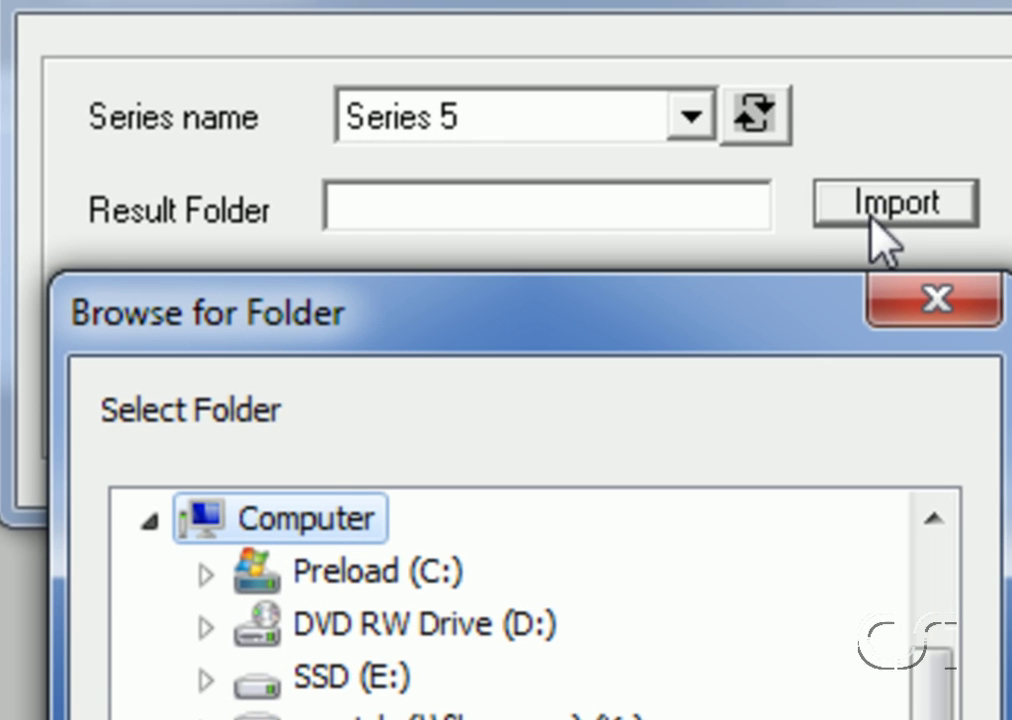
double_click(358, 668)
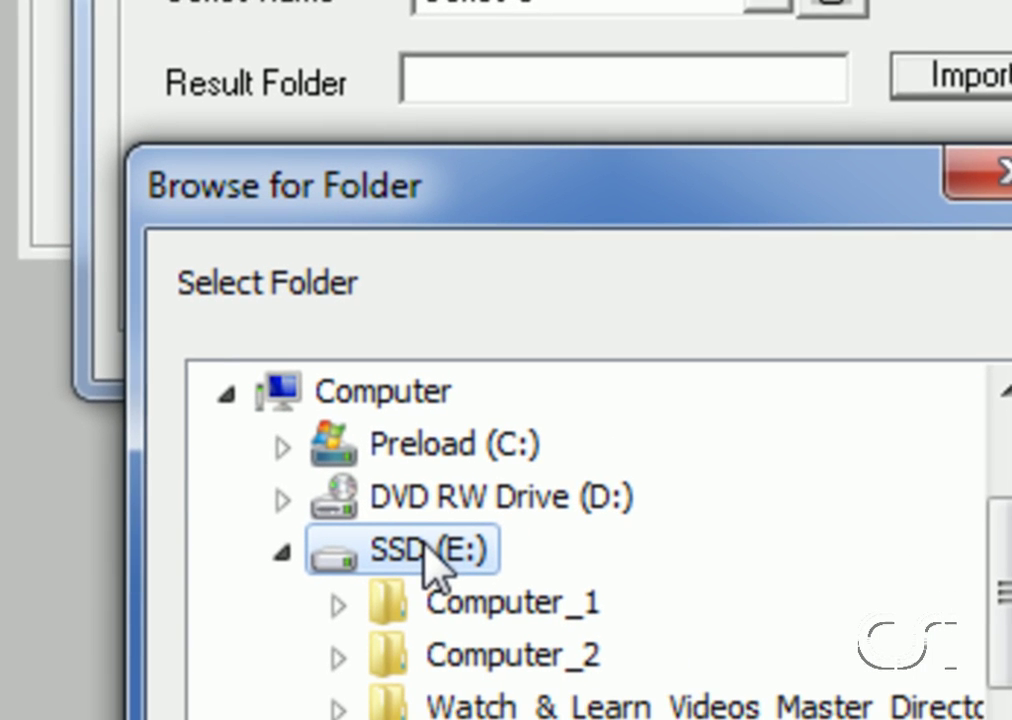
left_click(470, 630)
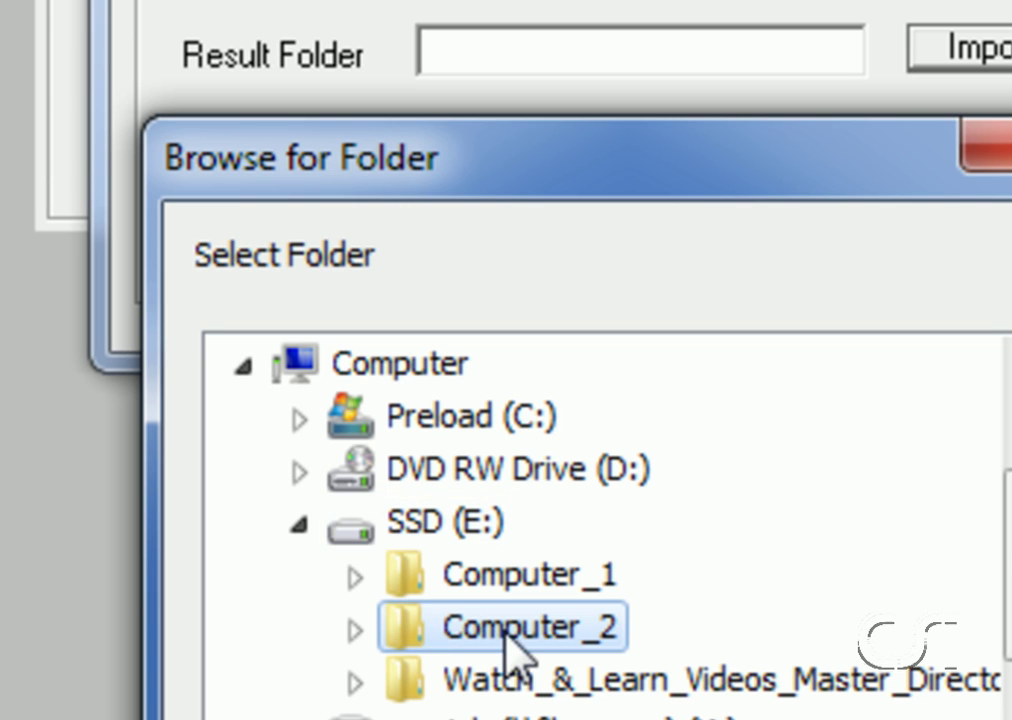
double_click(506, 636)
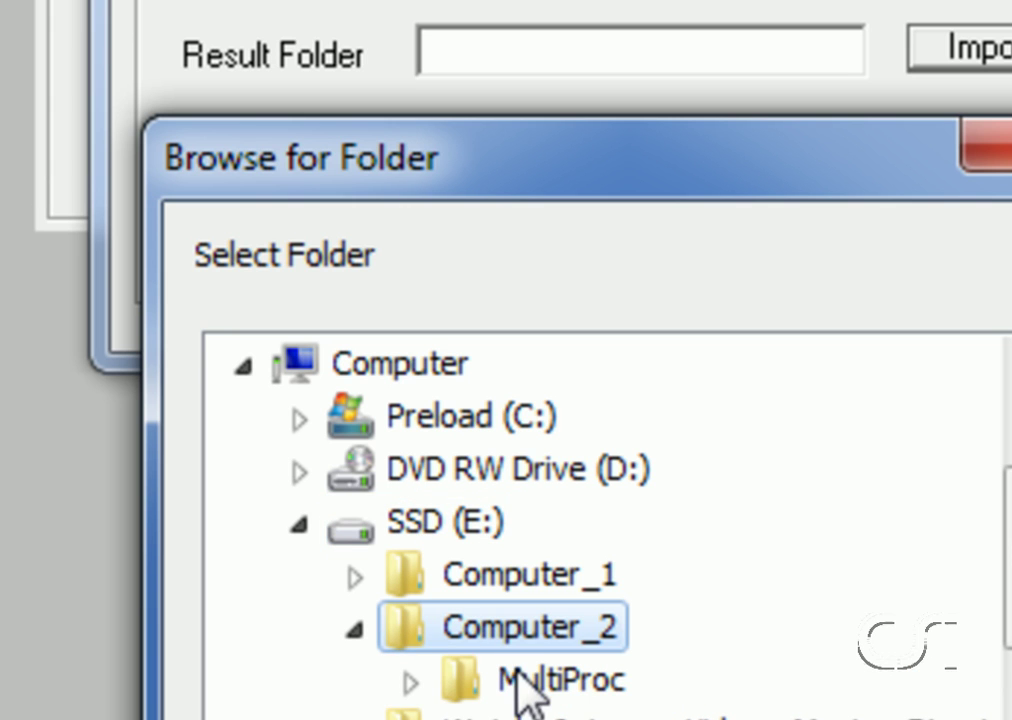
left_click(517, 672)
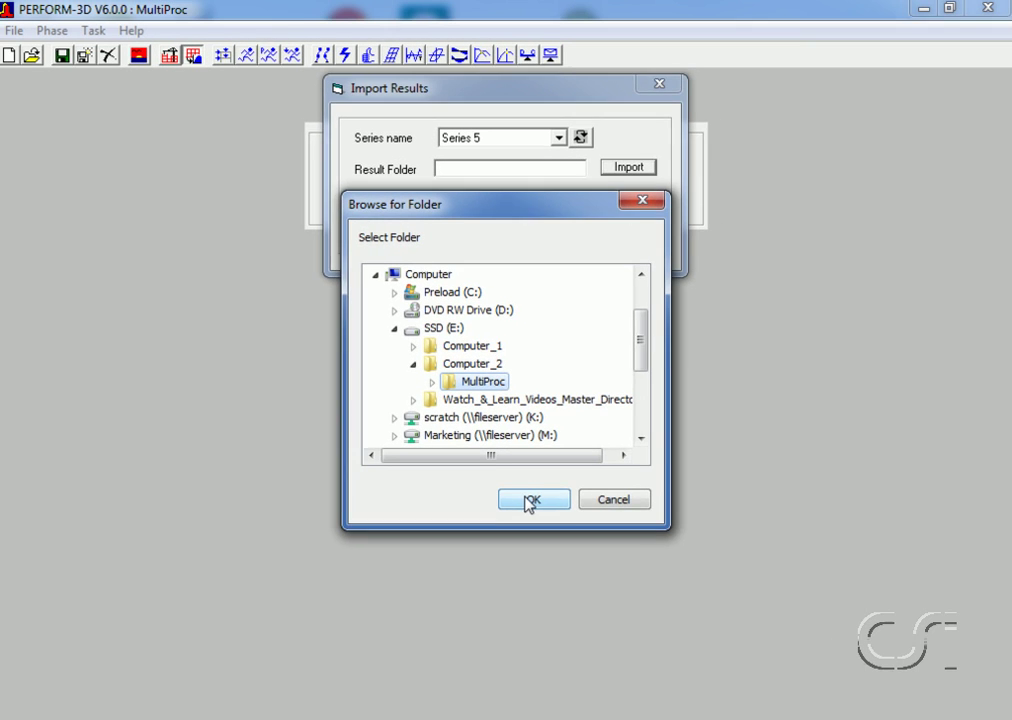
left_click(530, 498)
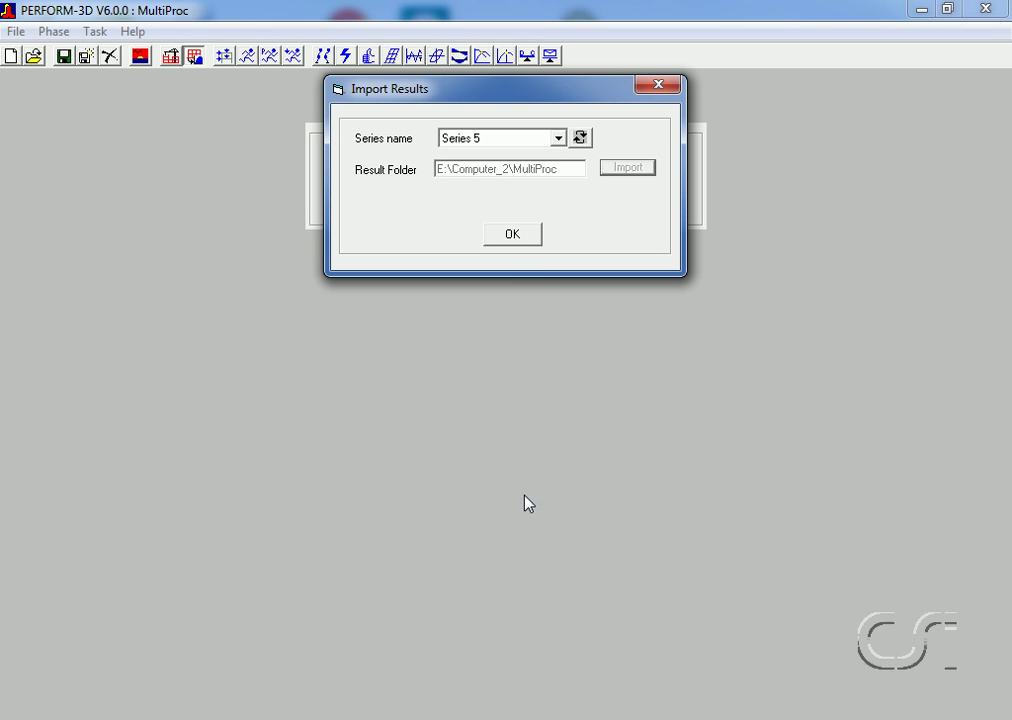
left_click(517, 236)
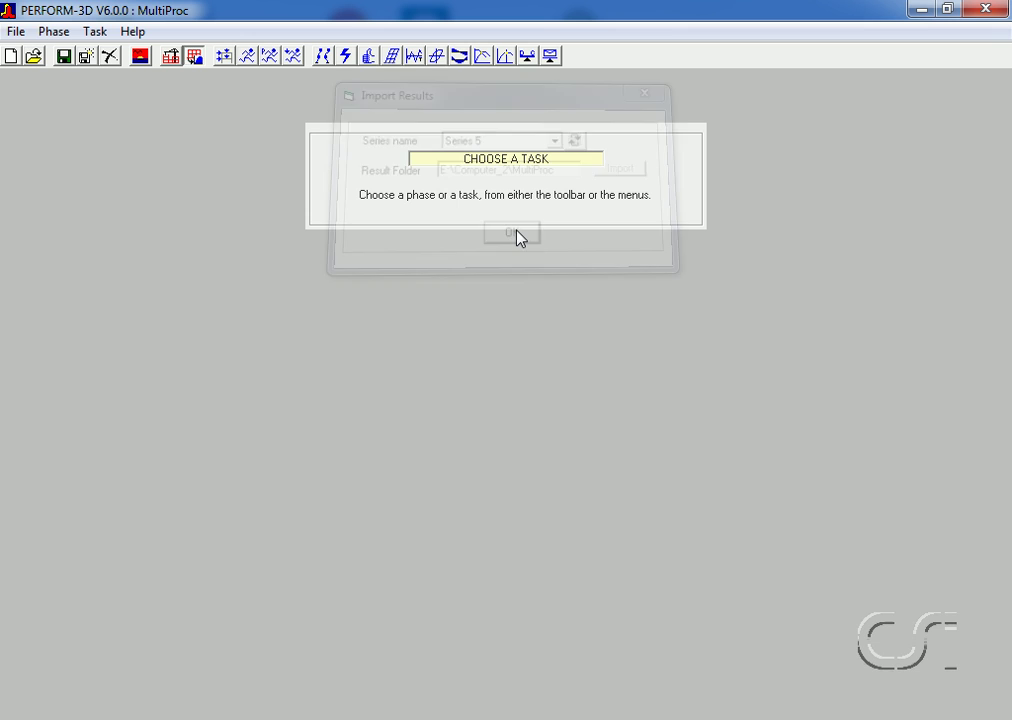
Step: Choose Series 6 and import its results from the E:\Computer_2\MultiProc folder
left_click(293, 56)
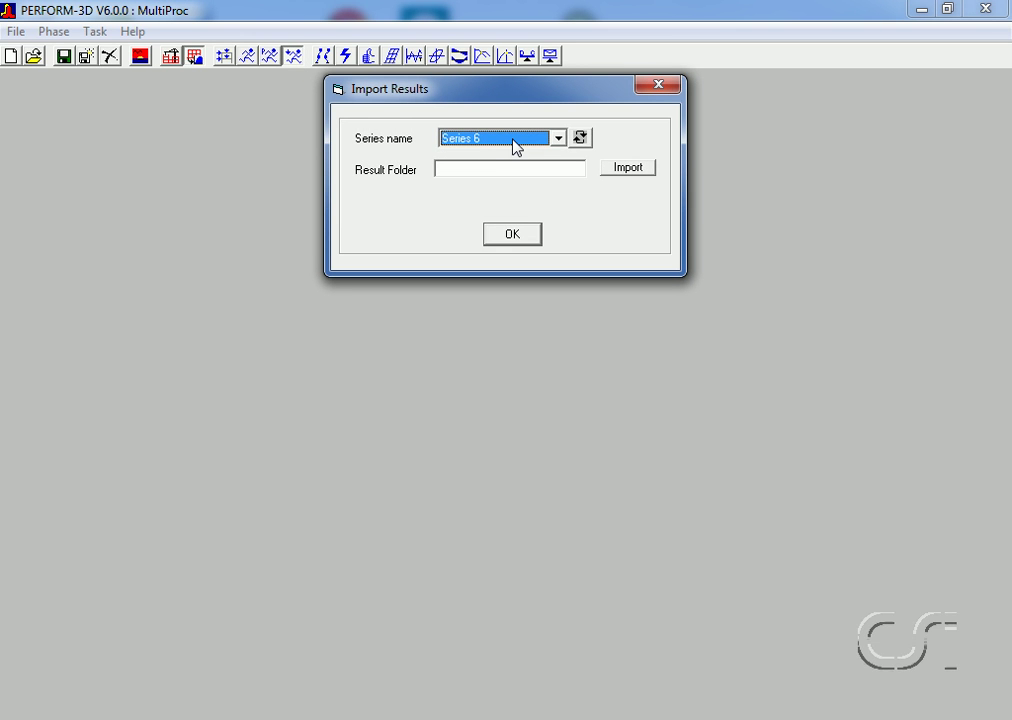
left_click(516, 147)
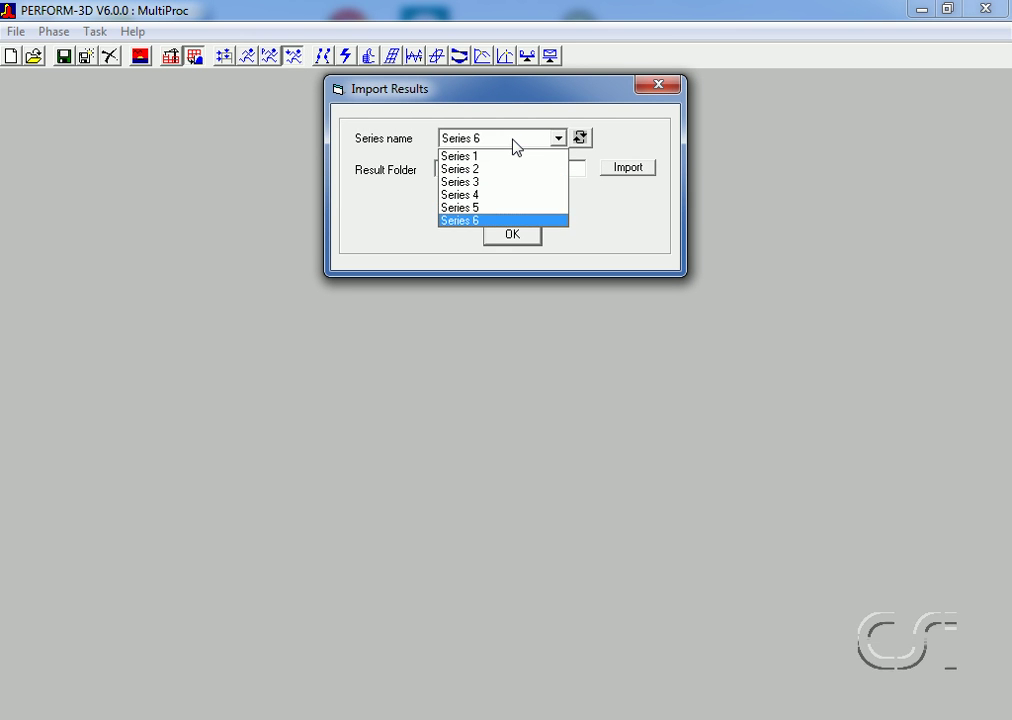
left_click(470, 220)
left_click(628, 168)
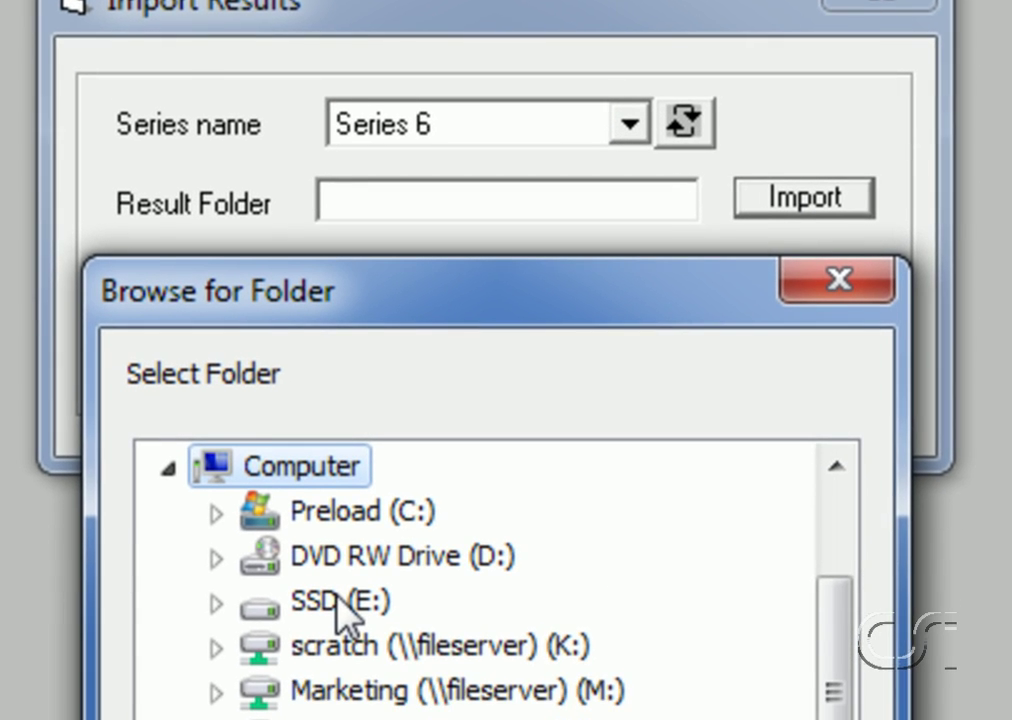
double_click(337, 688)
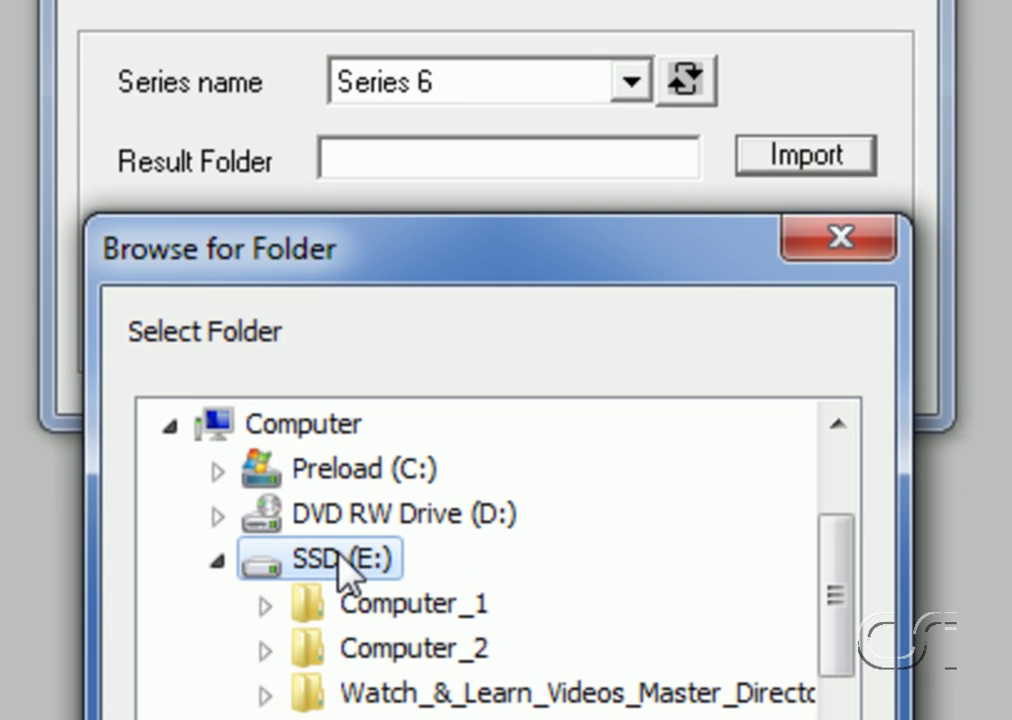
double_click(375, 645)
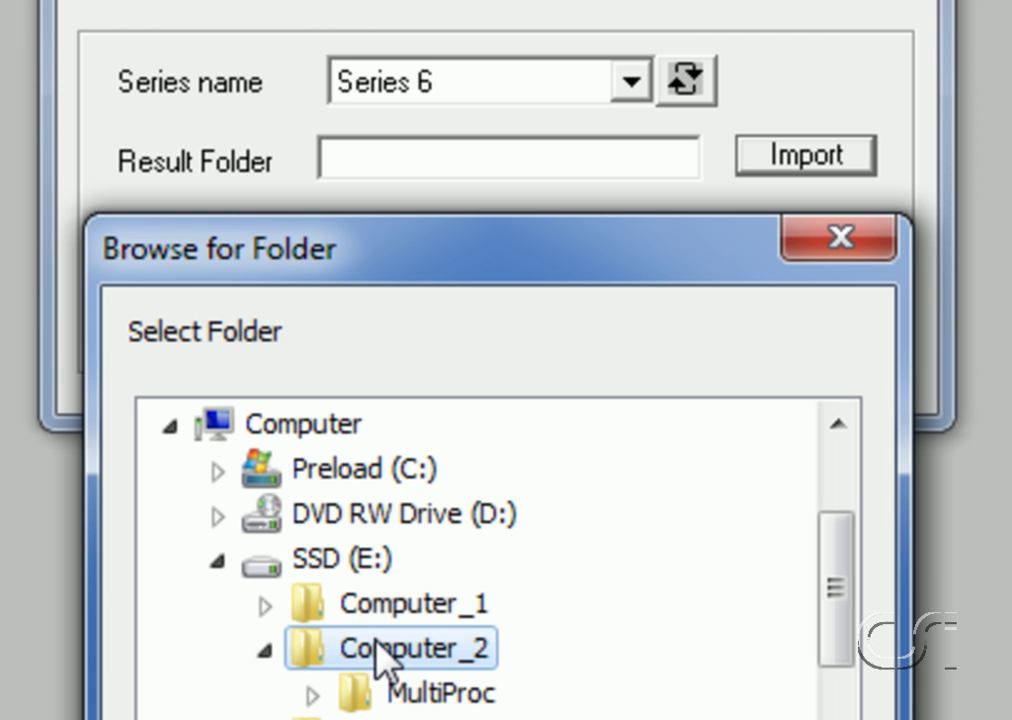
left_click(410, 692)
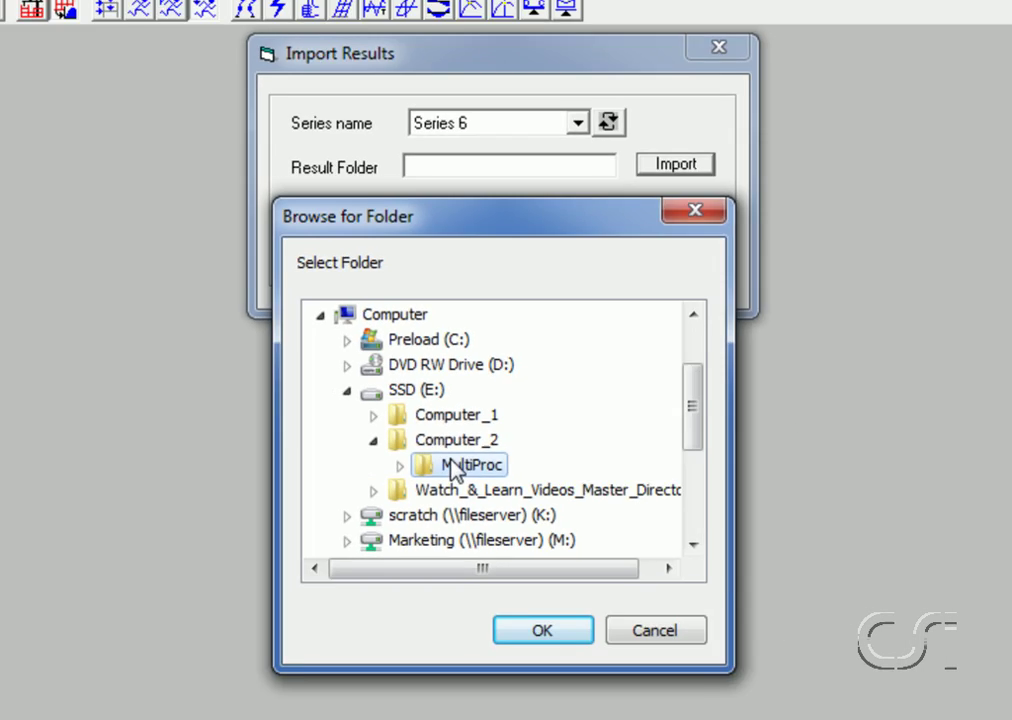
left_click(538, 683)
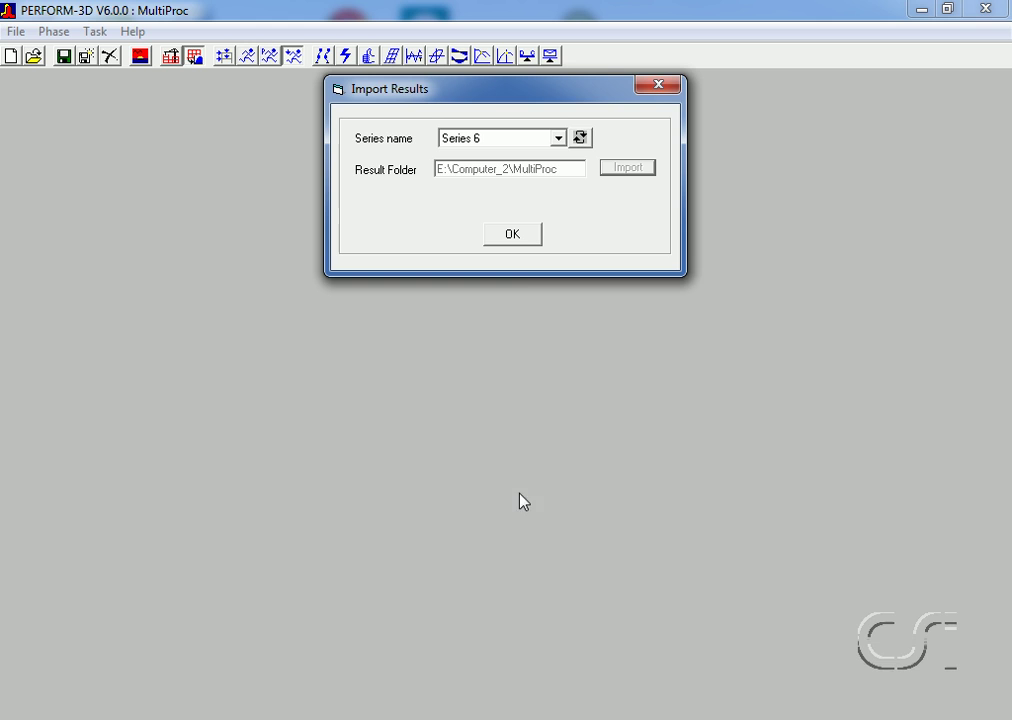
left_click(514, 237)
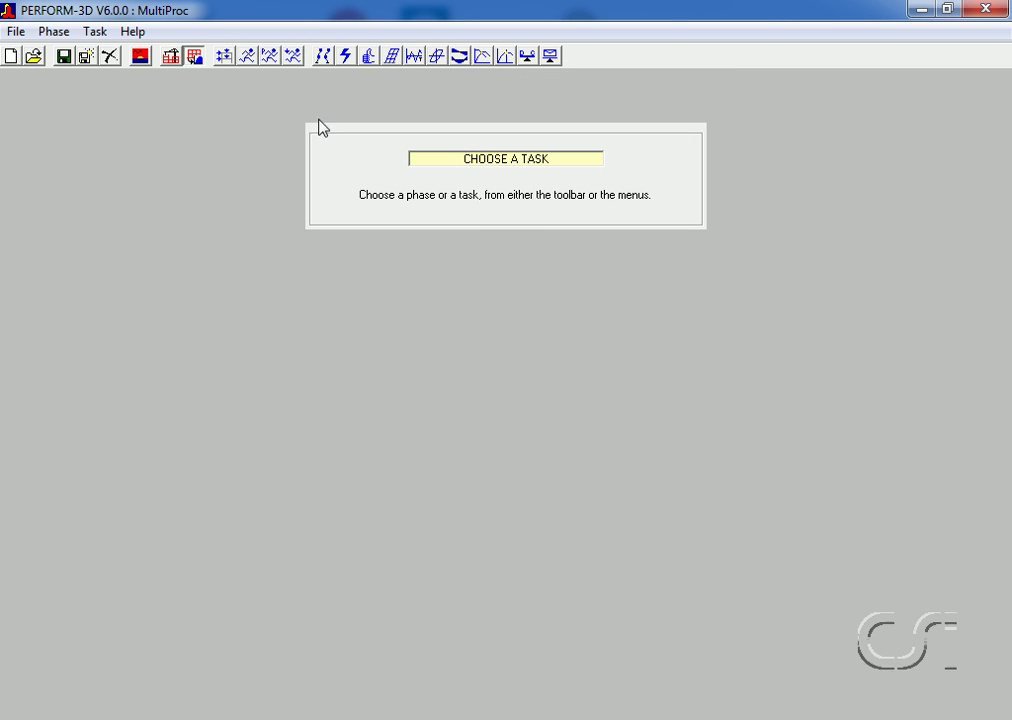
Step: Reopen Set Up and Run Analyses and check Series 2–6, confirming Series 5 and 6 are complete
left_click(268, 58)
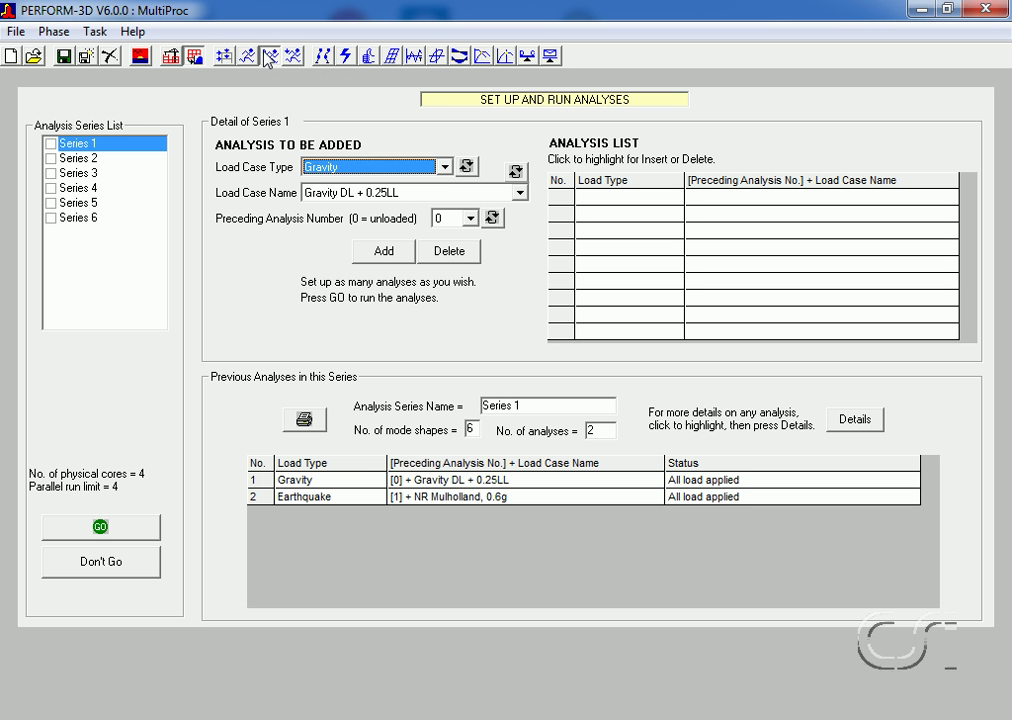
left_click(108, 168)
left_click(100, 175)
left_click(102, 190)
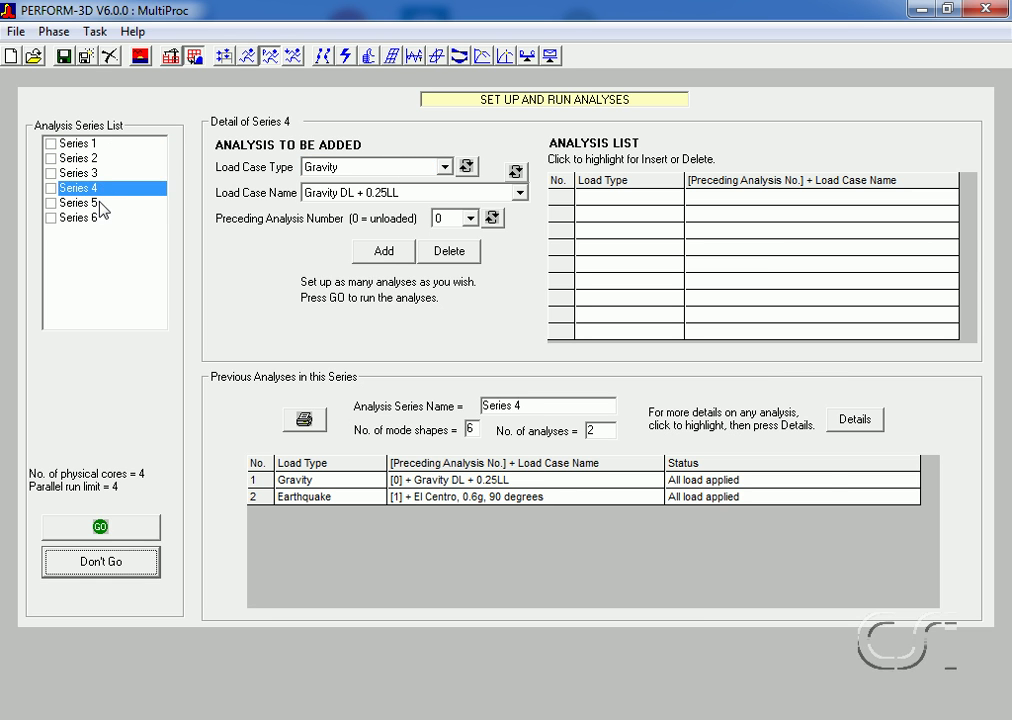
left_click(101, 204)
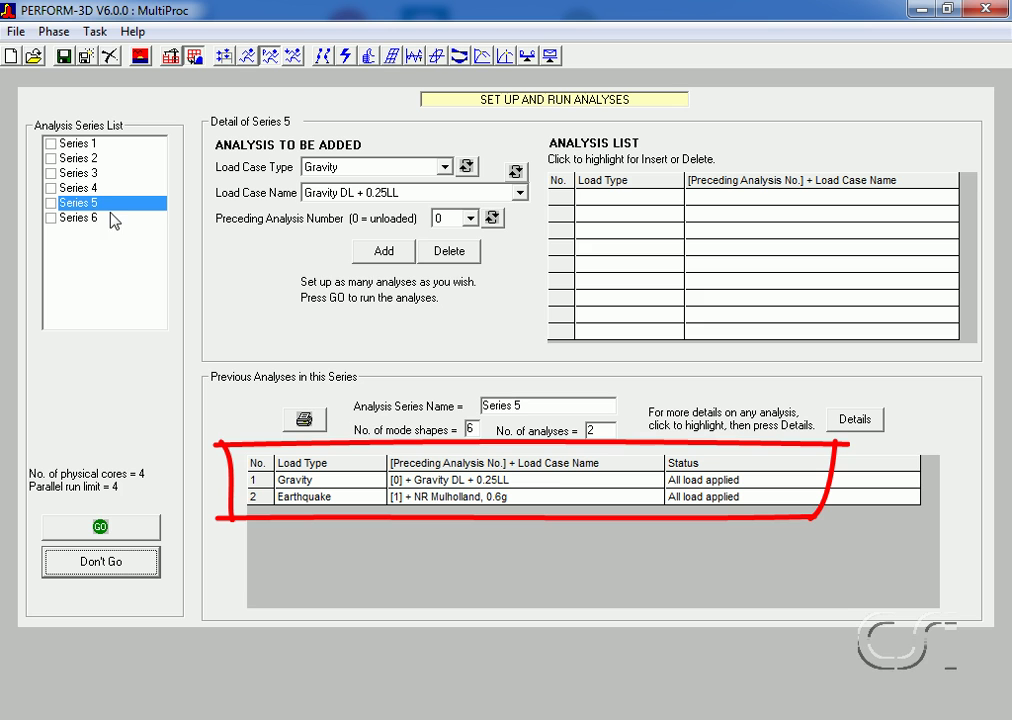
left_click(84, 219)
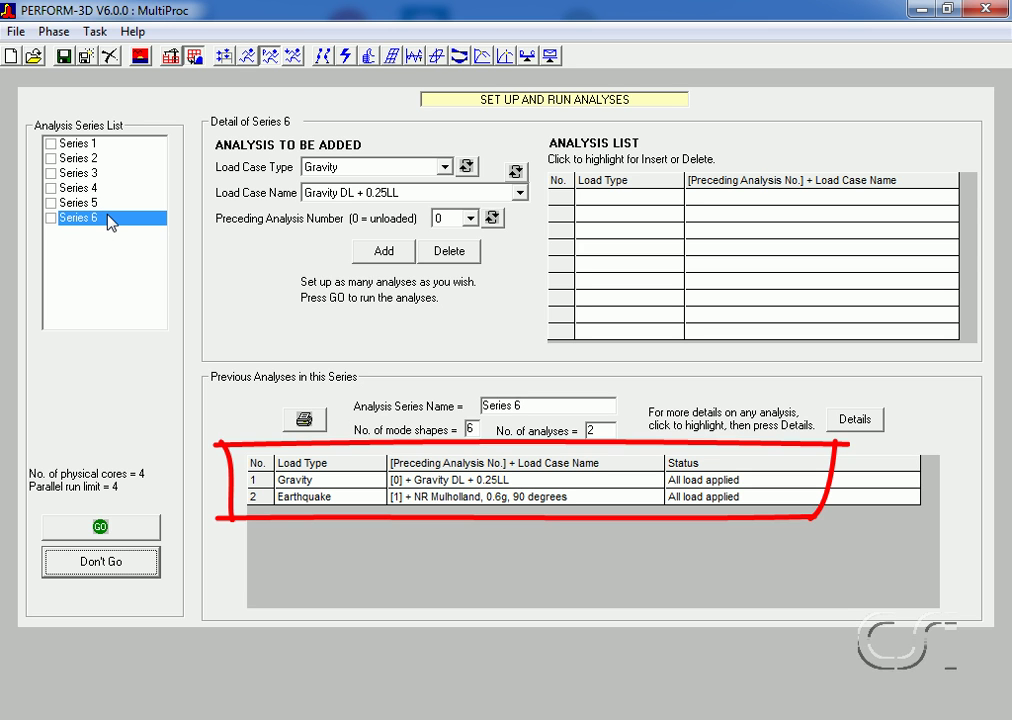